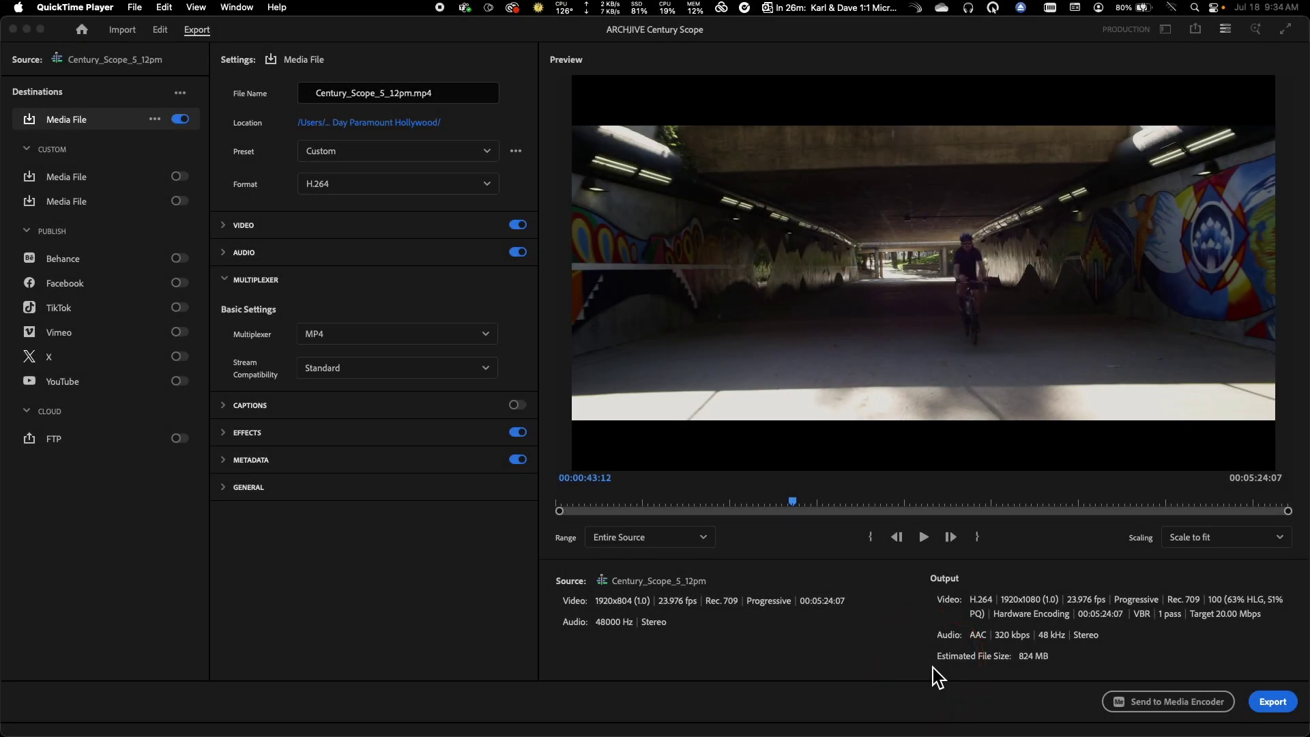
Bring Premiere Pro forward, expand the Metadata export section and open the Metadata Export dialog.
left_click(926, 657)
left_click(1025, 574)
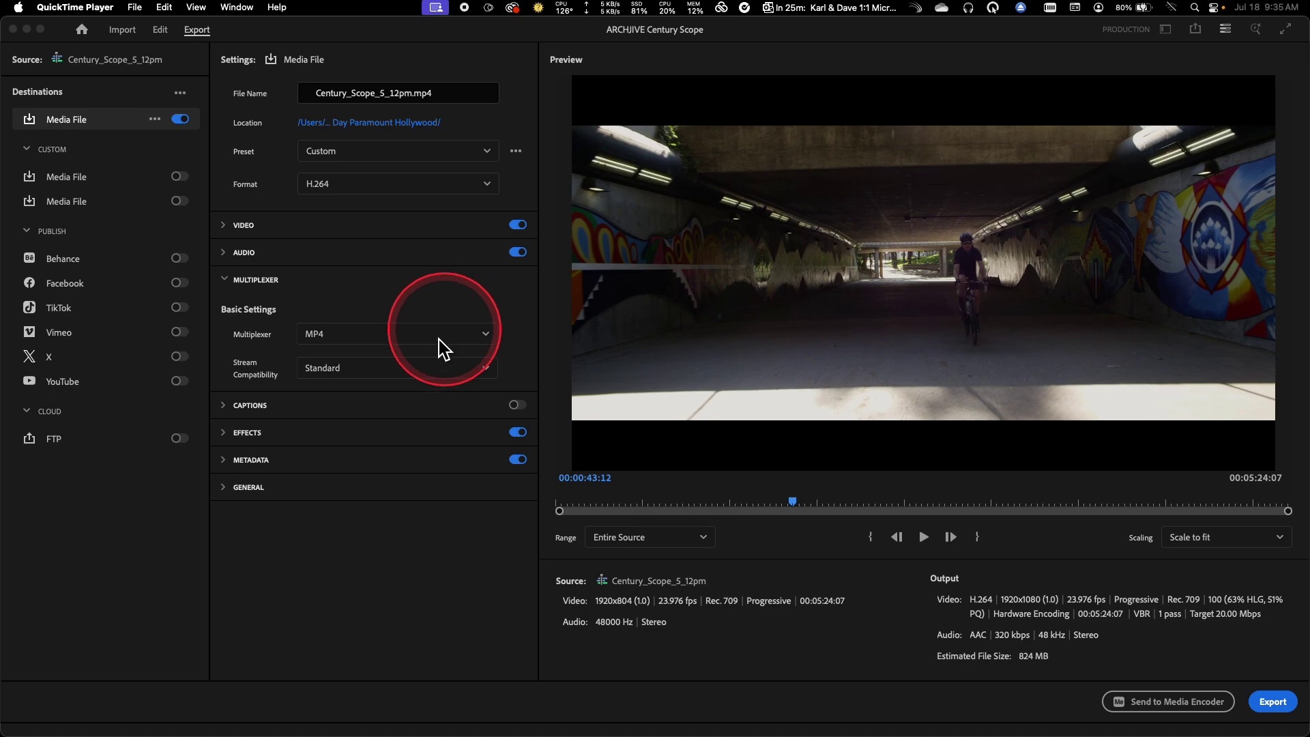
left_click(230, 470)
left_click(228, 470)
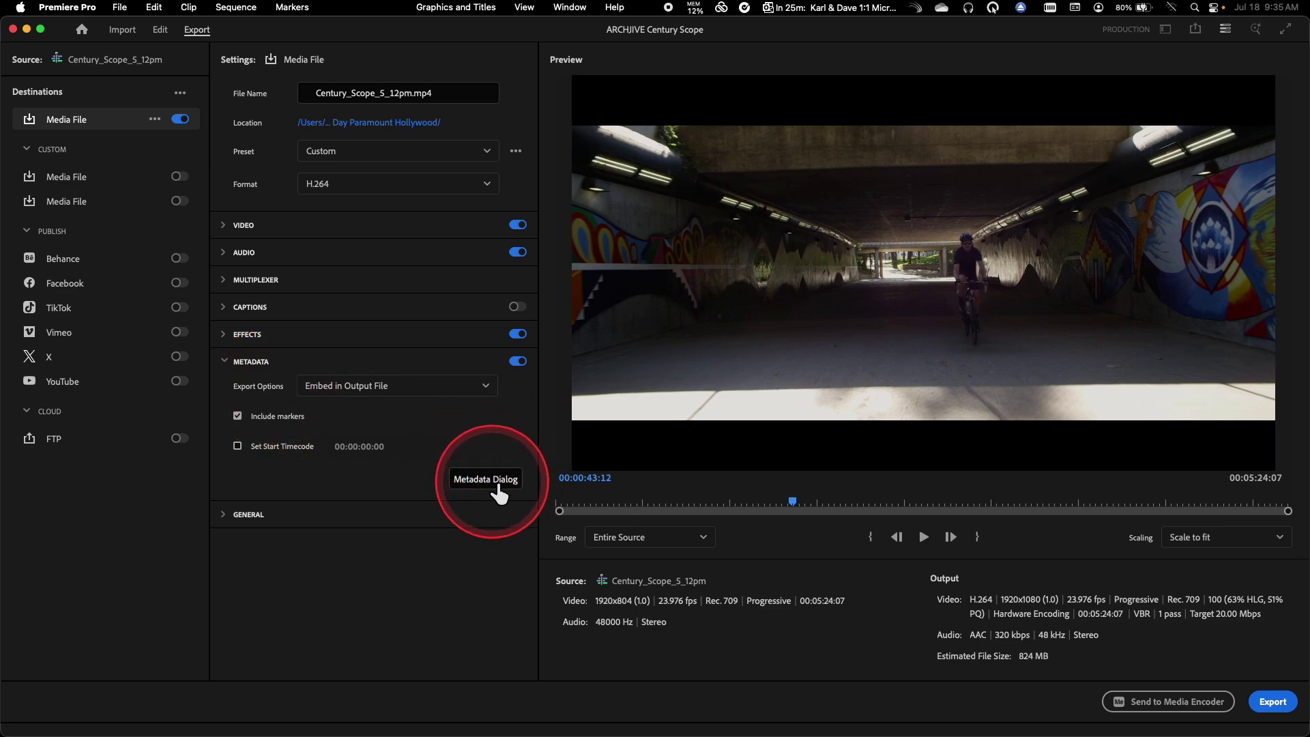
left_click(499, 490)
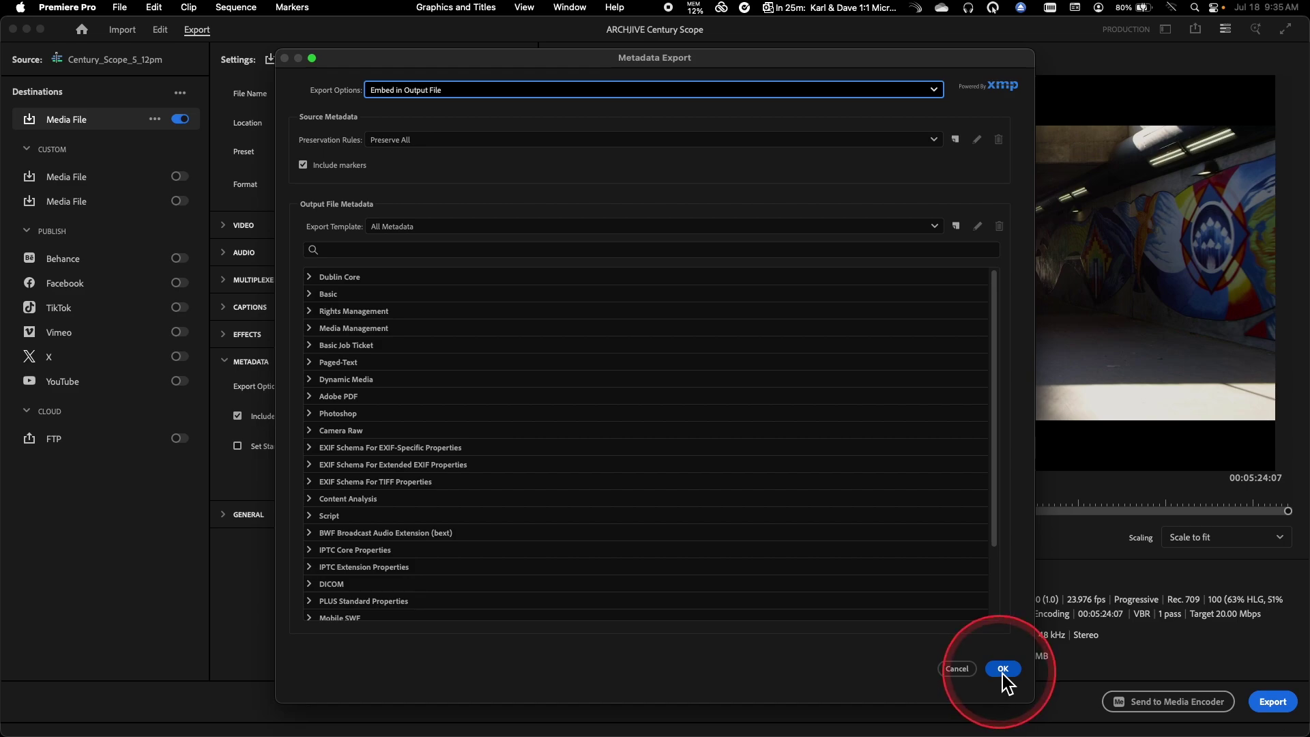
left_click(962, 670)
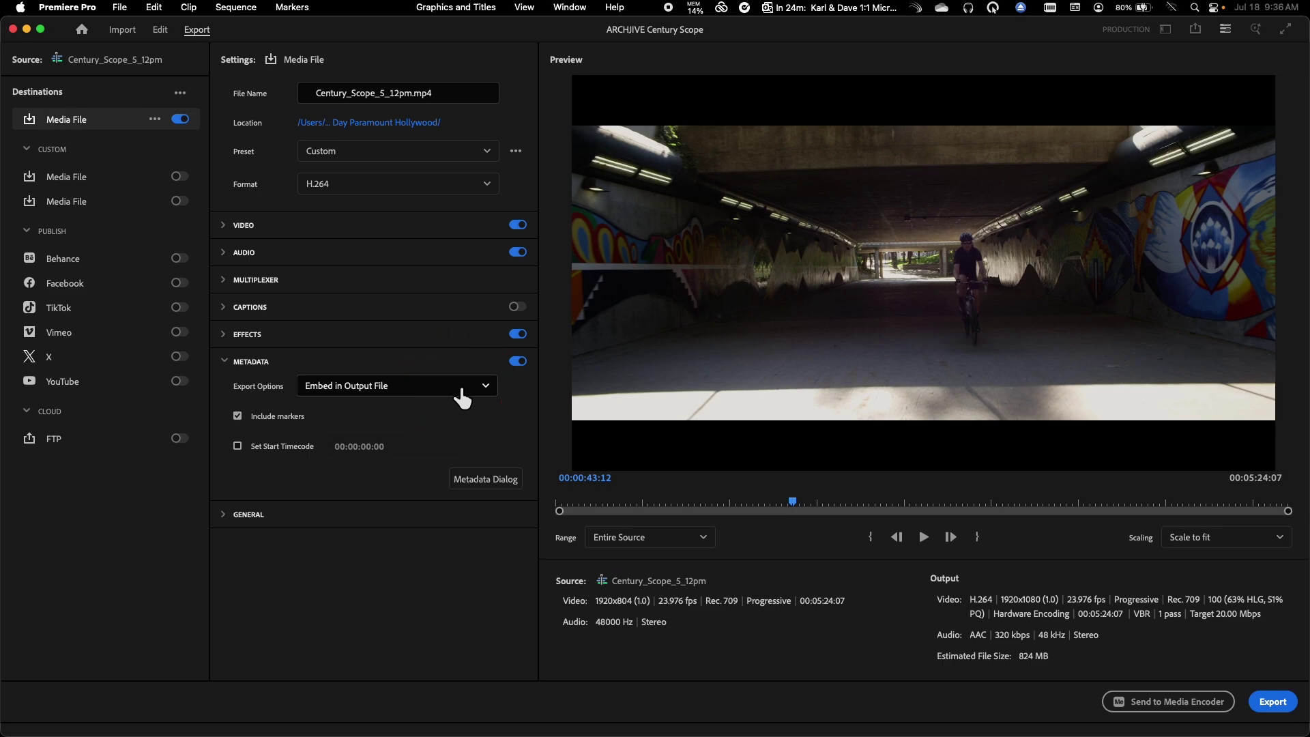
left_click(458, 387)
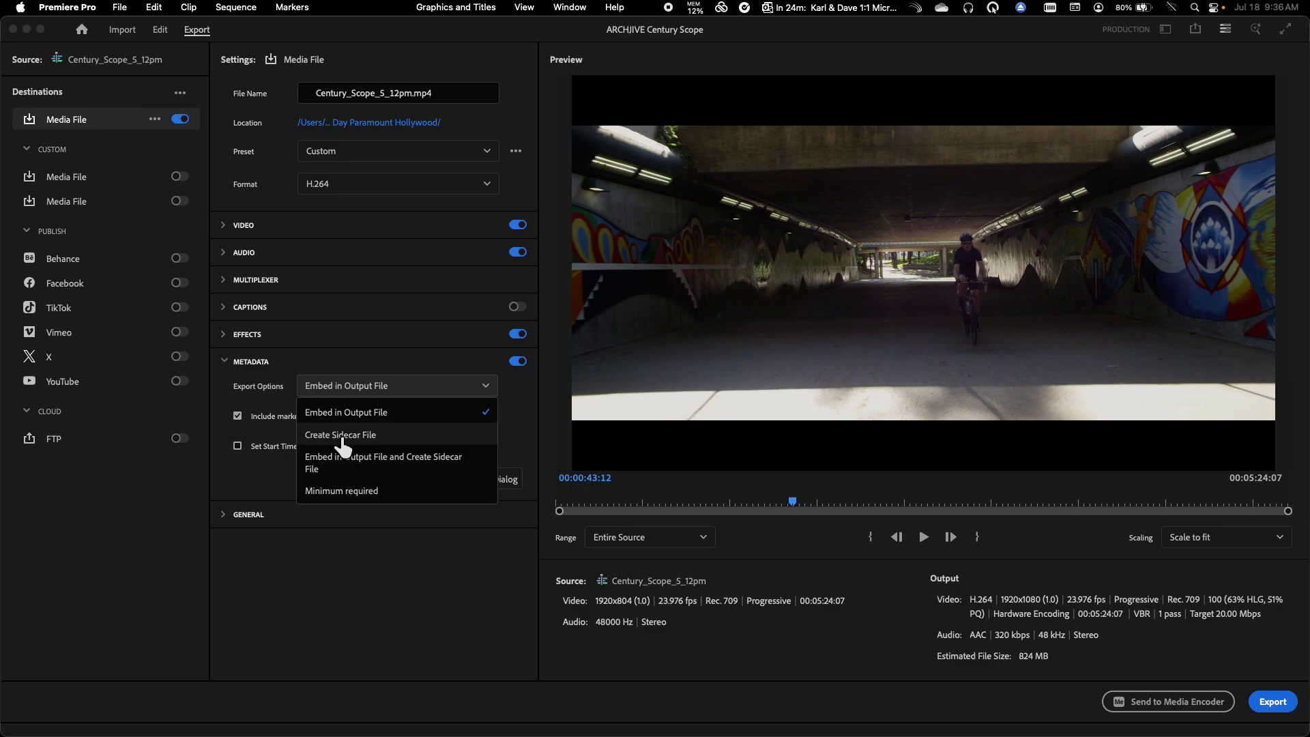
left_click(250, 427)
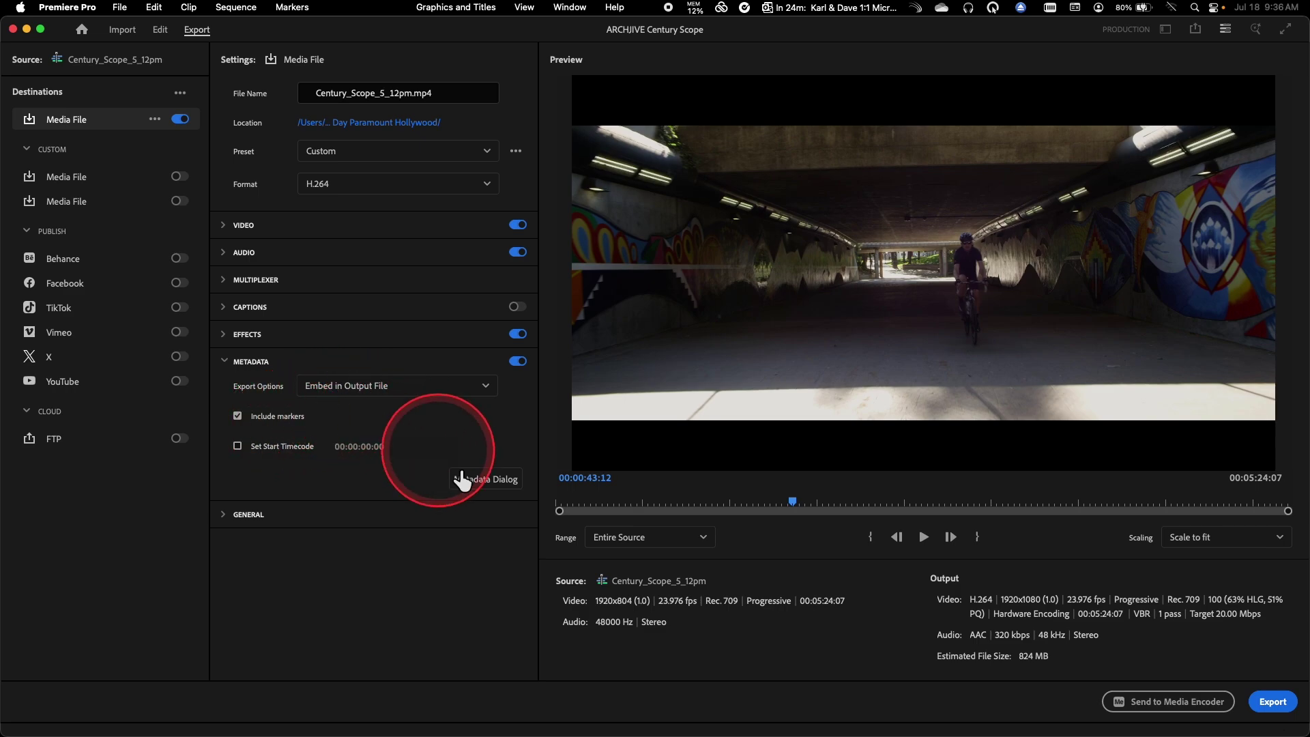
Reopen the Metadata Export dialog and review the Preserve All / Exclude All preservation rules, keeping Preserve All.
left_click(499, 482)
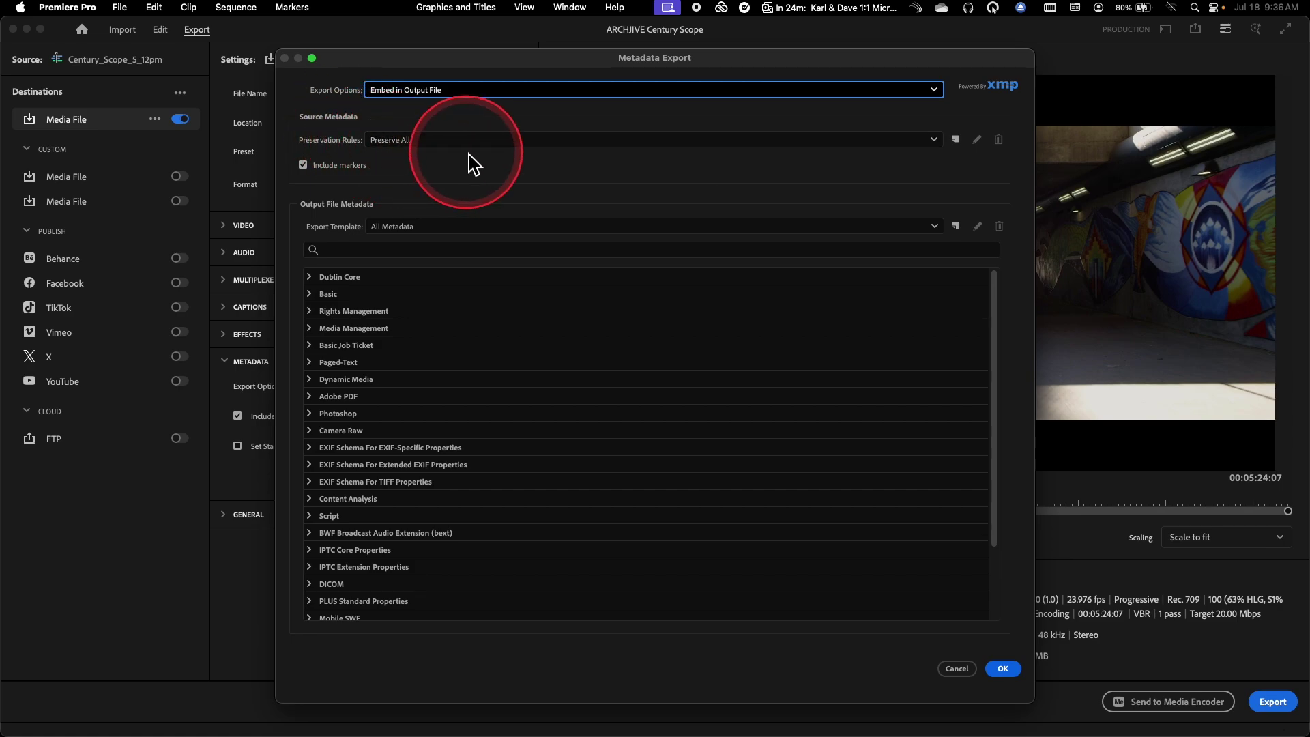
left_click(937, 146)
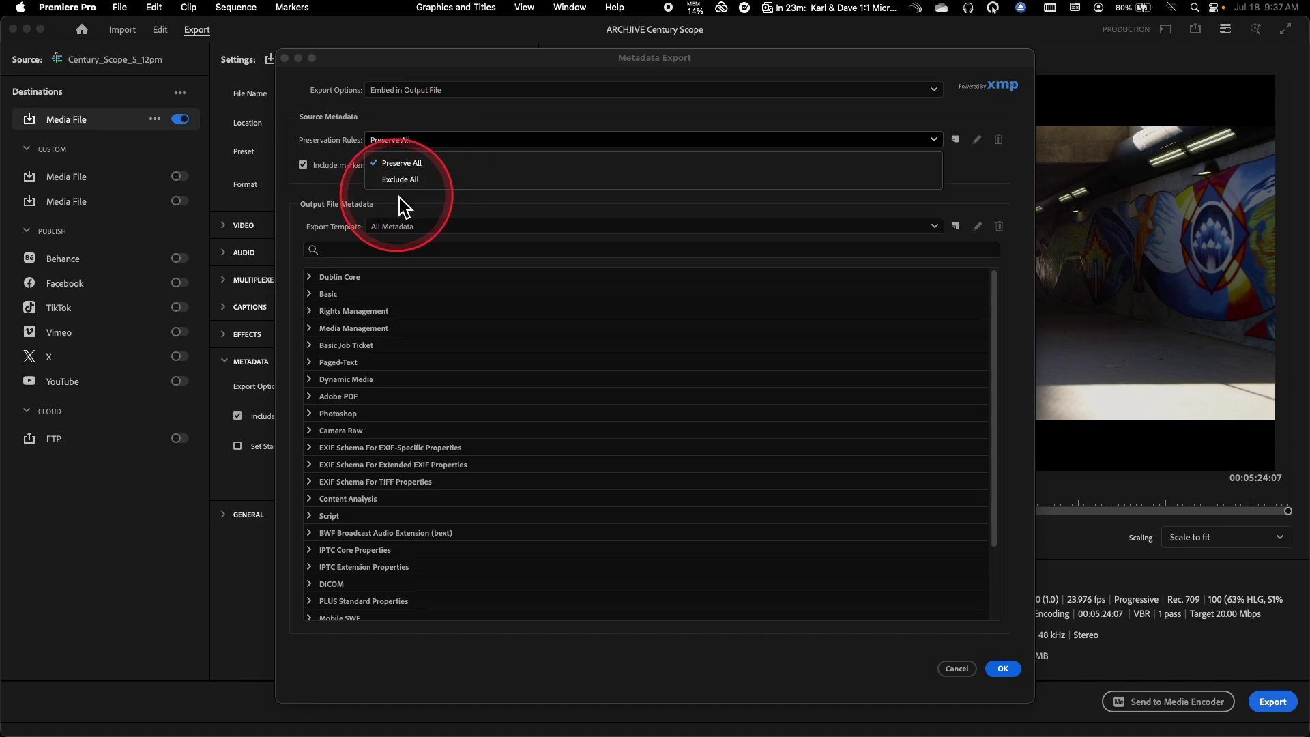
left_click(335, 188)
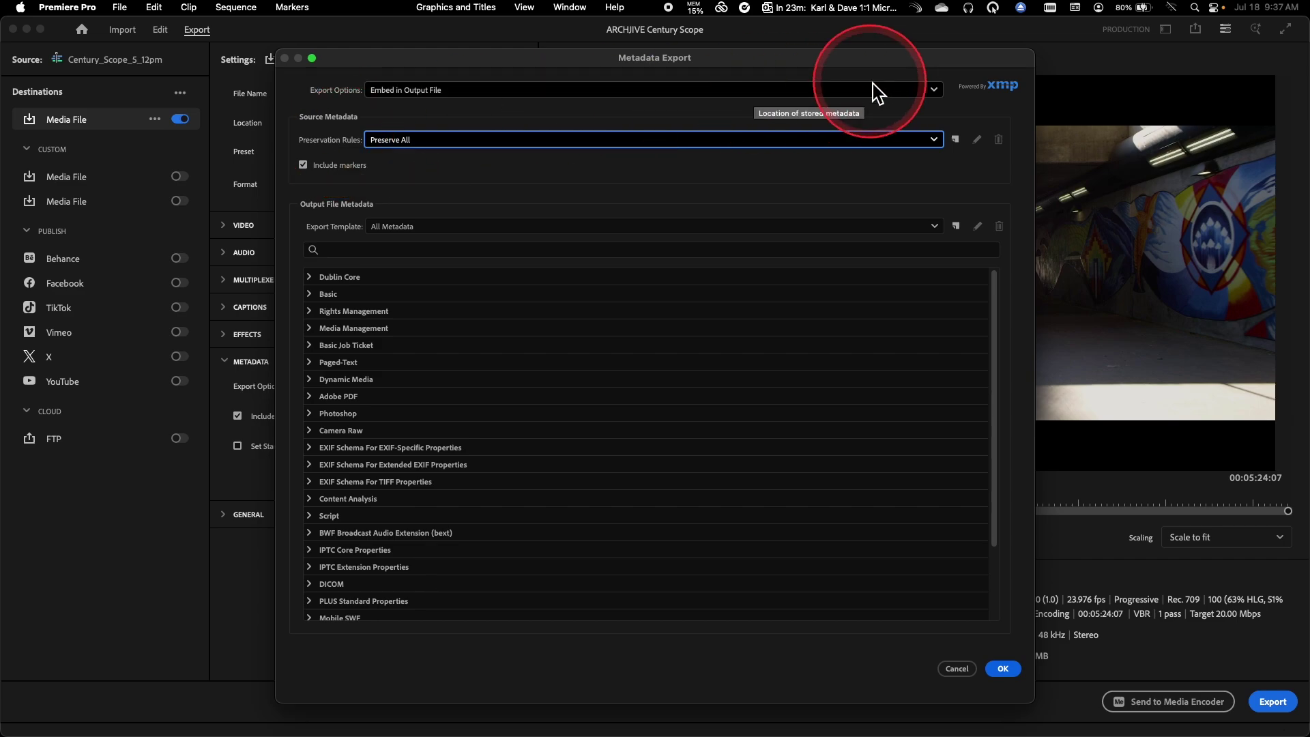
Start a new Untitled preservation rule and browse its schemas, briefly expanding Media Management.
left_click(961, 139)
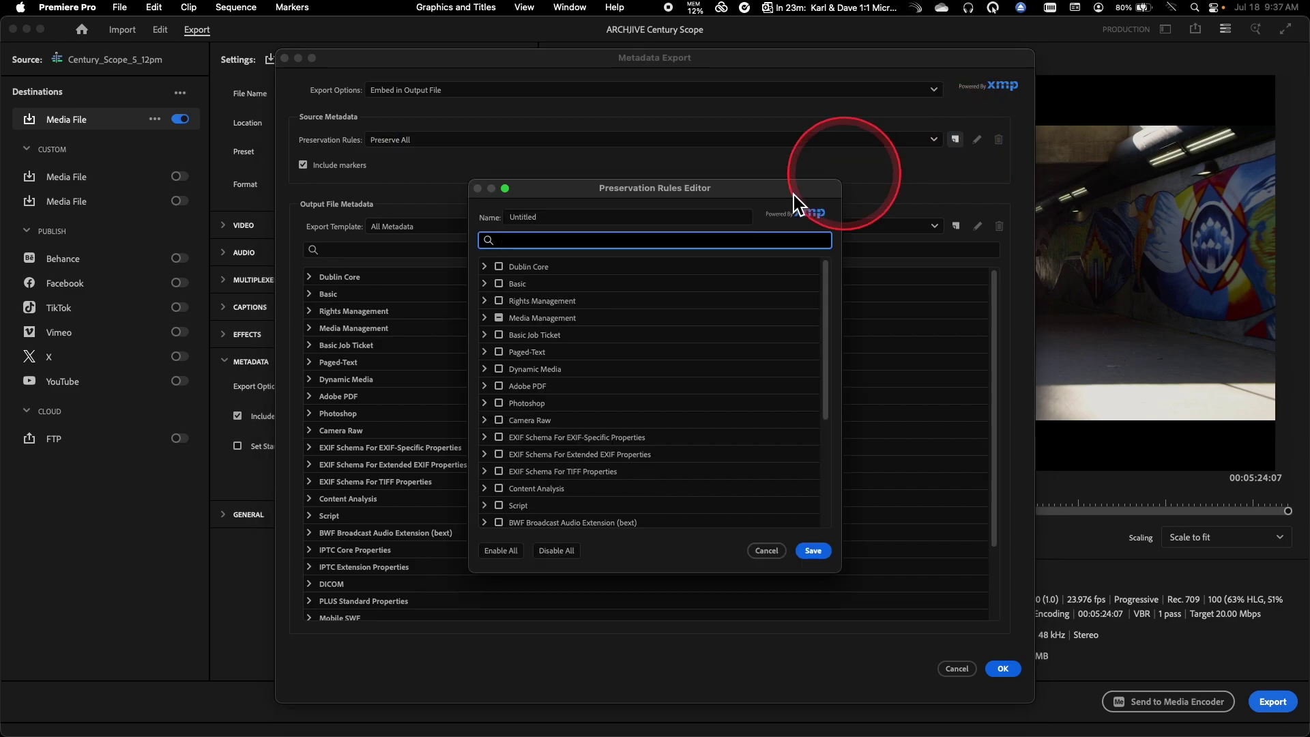
left_click(651, 274)
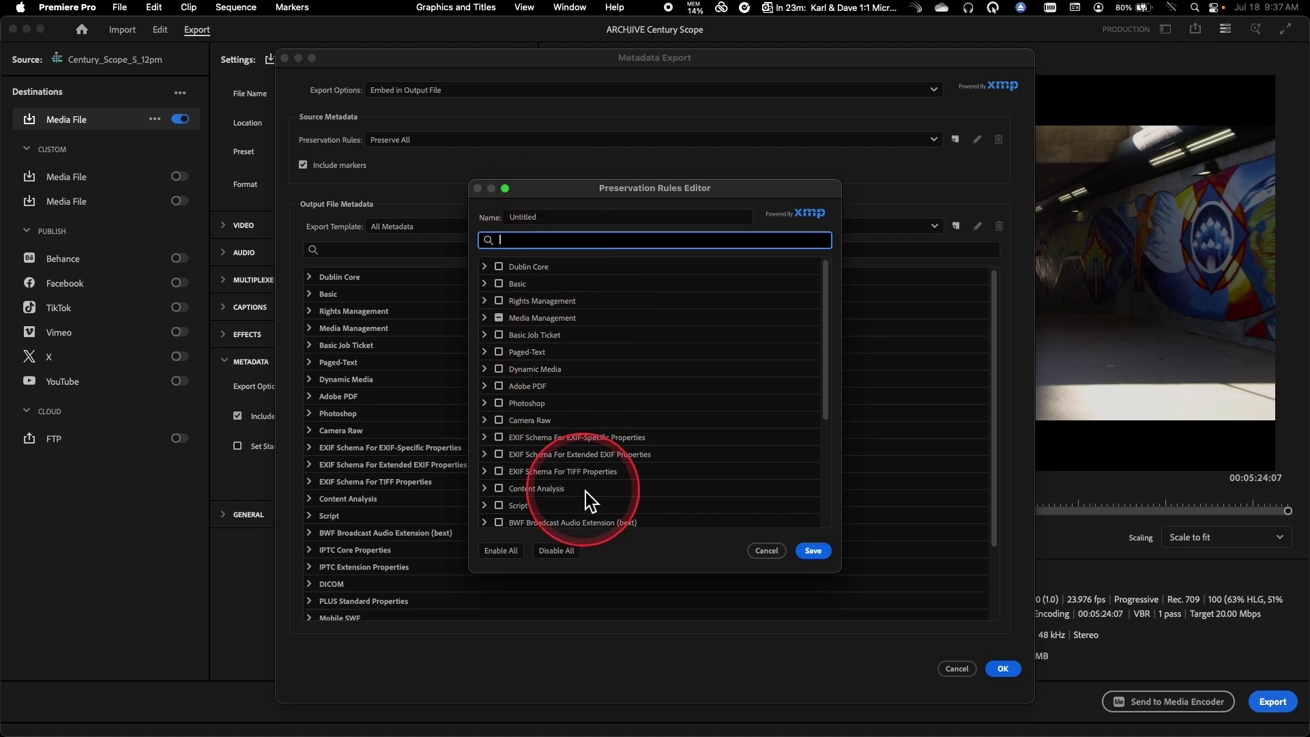
left_click(486, 318)
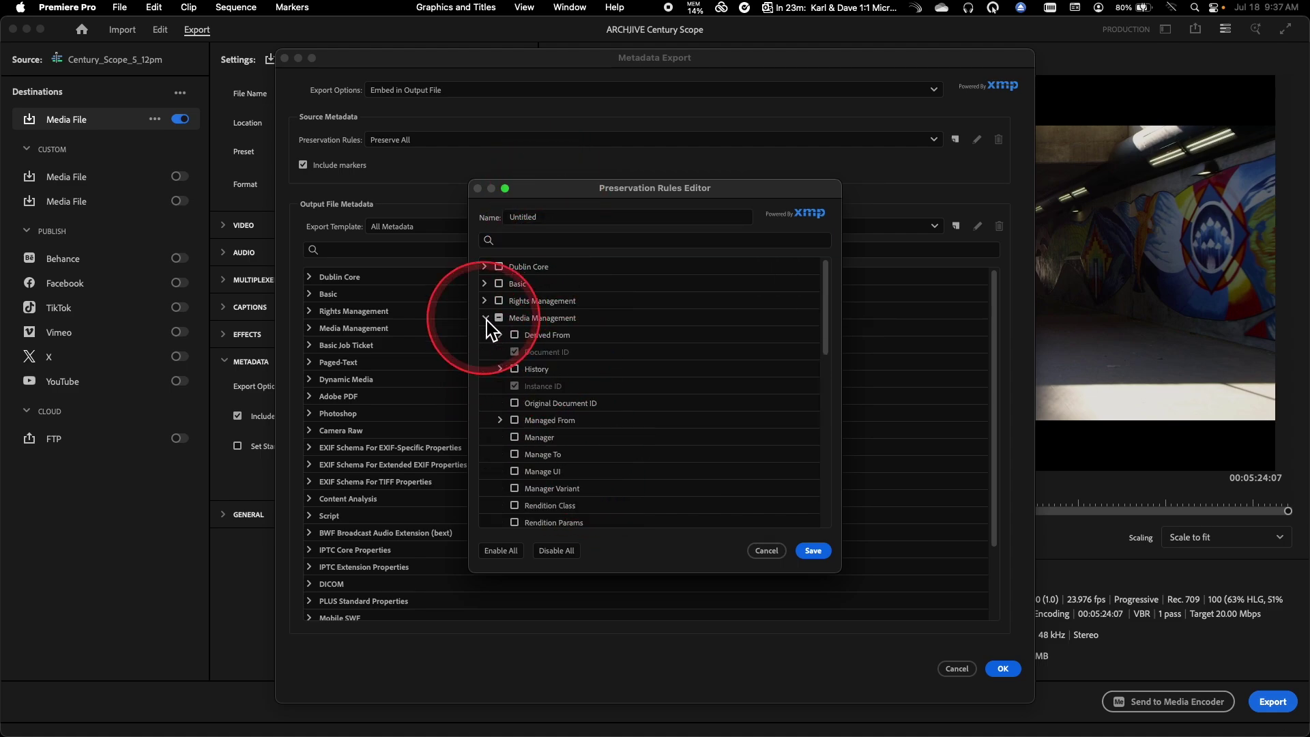
scroll(645, 396, "down", 3)
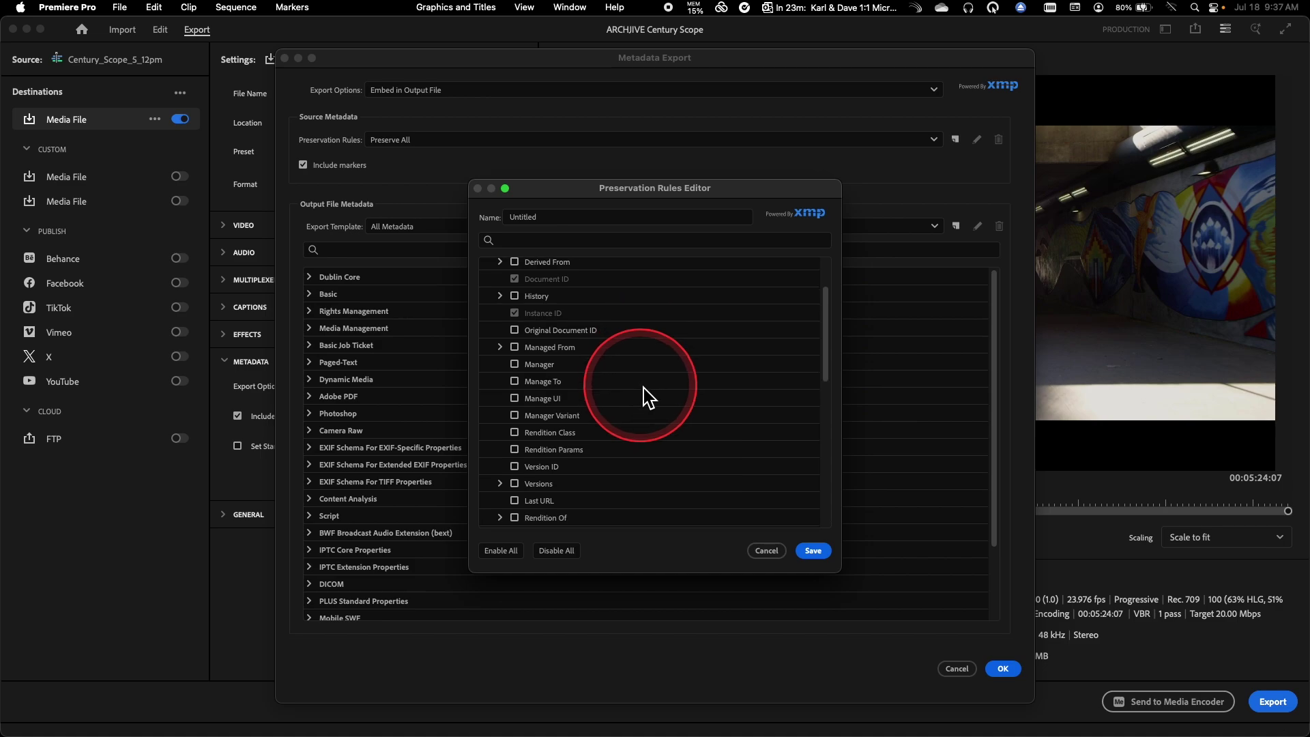
scroll(645, 396, "down", 3)
scroll(645, 396, "up", 5)
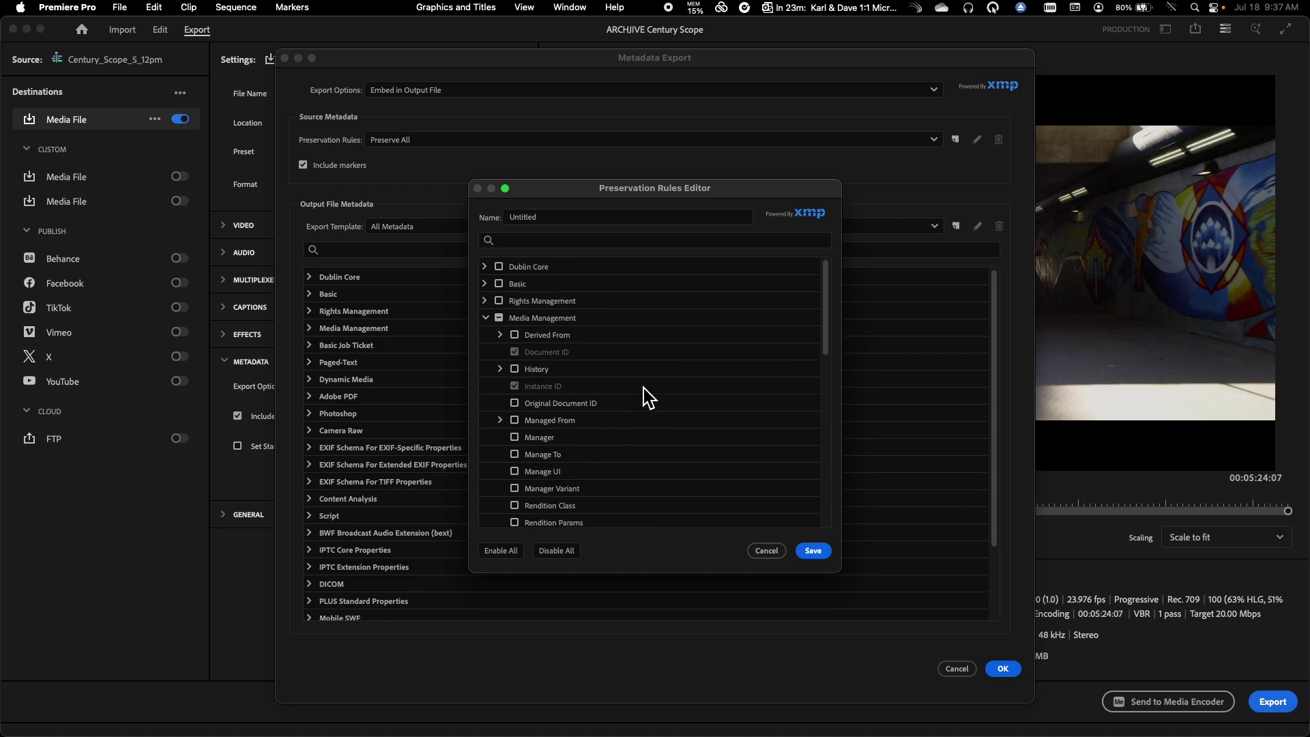
left_click(486, 318)
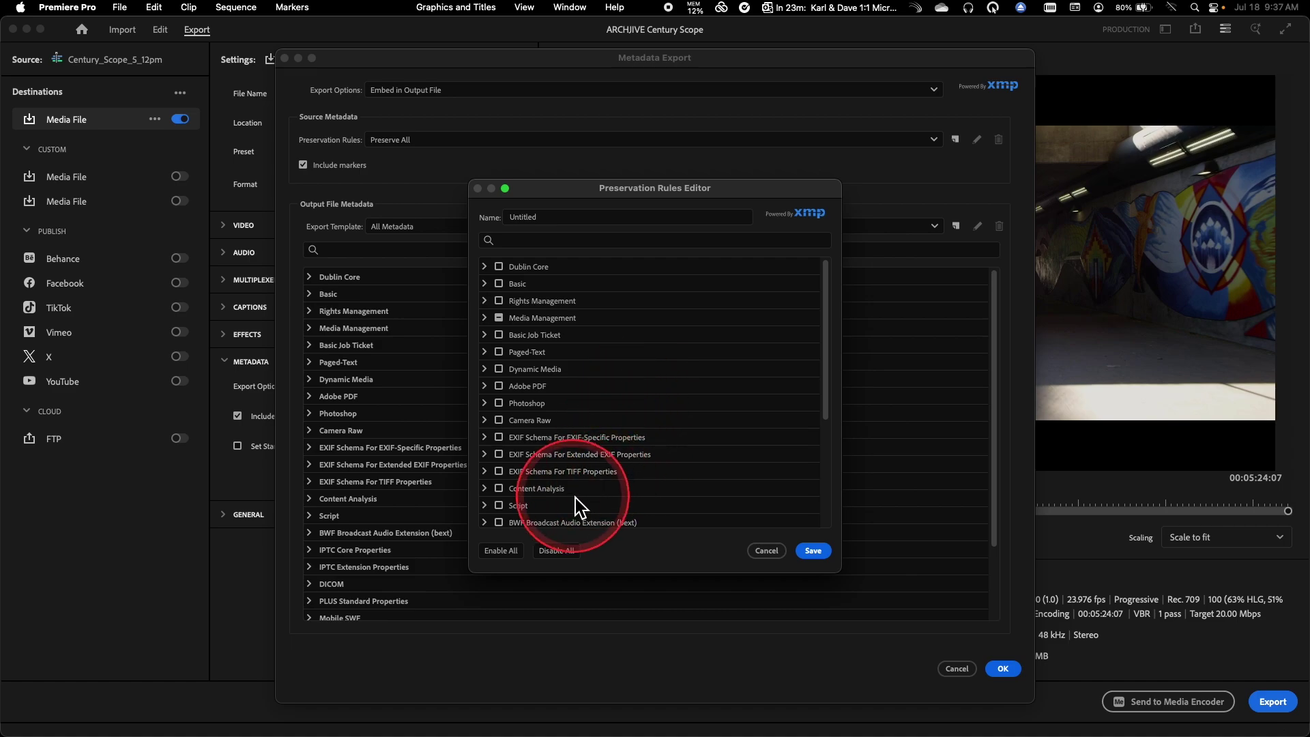
scroll(576, 505, "down", 1)
scroll(578, 503, "down", 8)
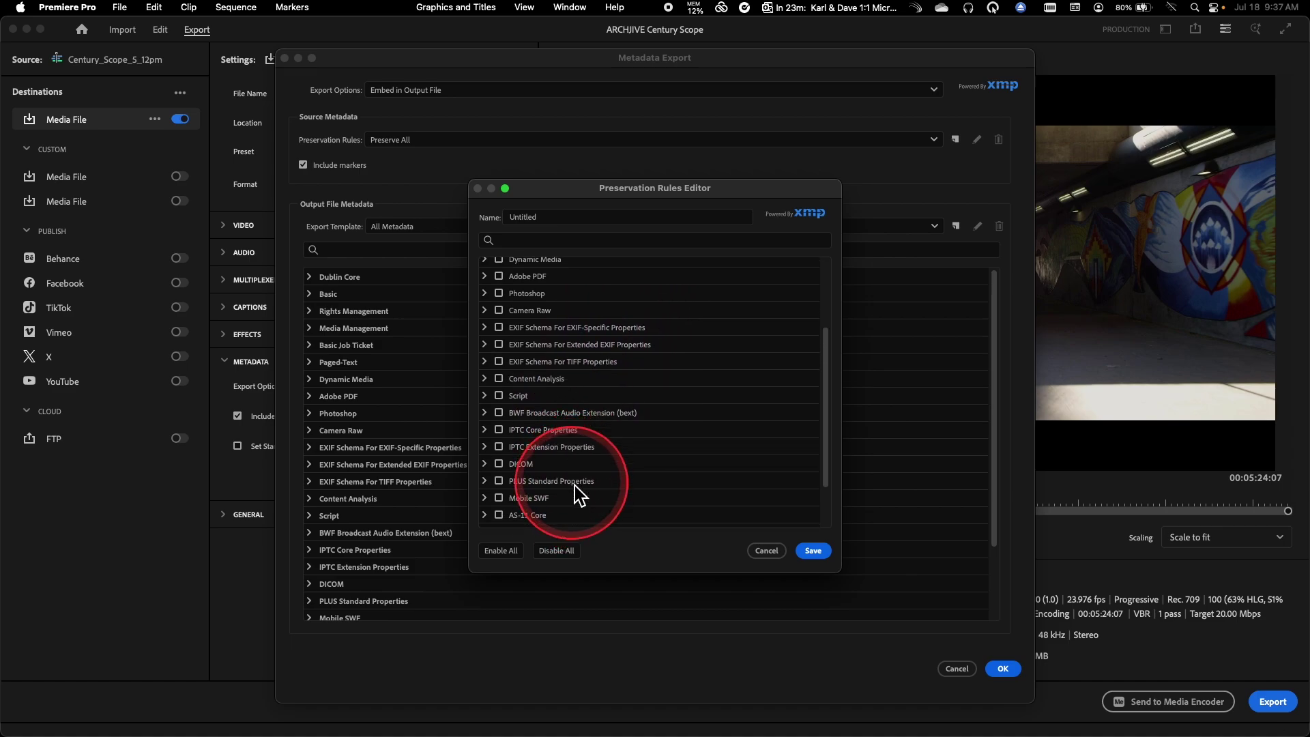
scroll(579, 496, "down", 2)
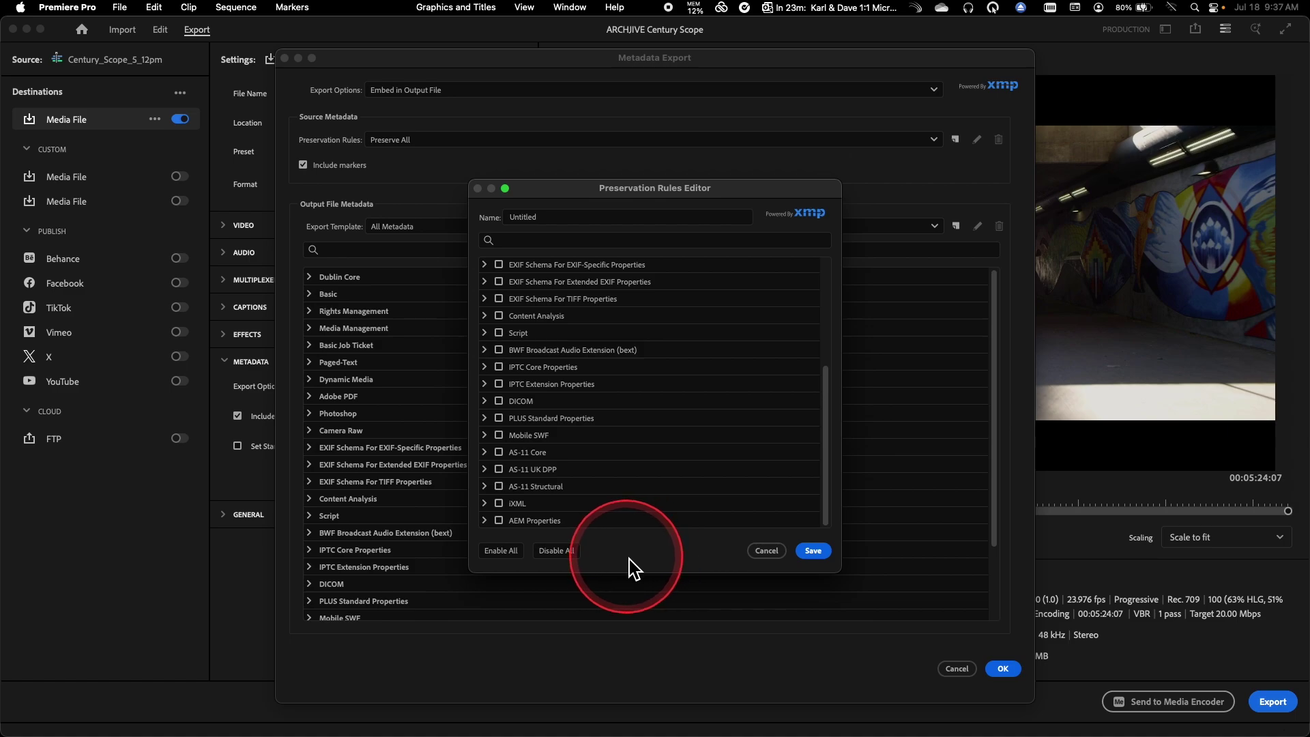
Cancel the new rule and enter the contributor's name in the Dublin Core Contributor field, leaving Type empty.
left_click(767, 552)
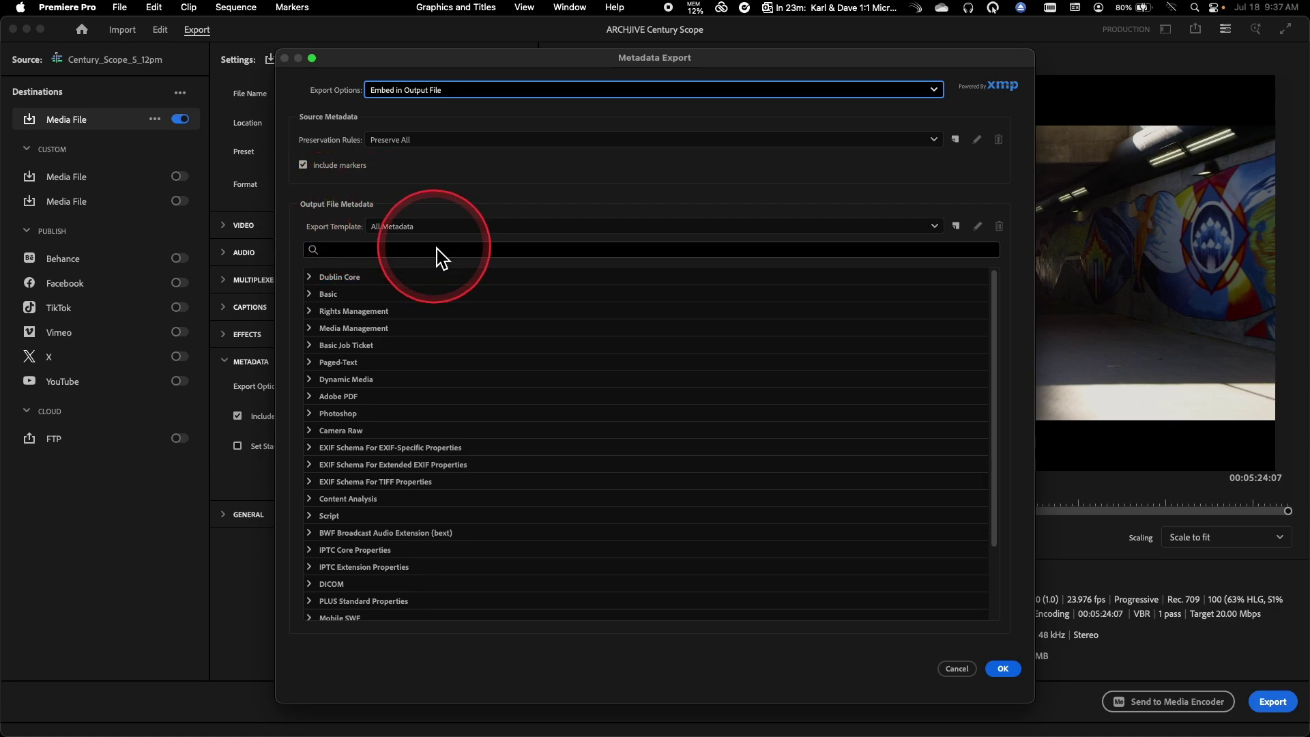
left_click(311, 277)
left_click(439, 295)
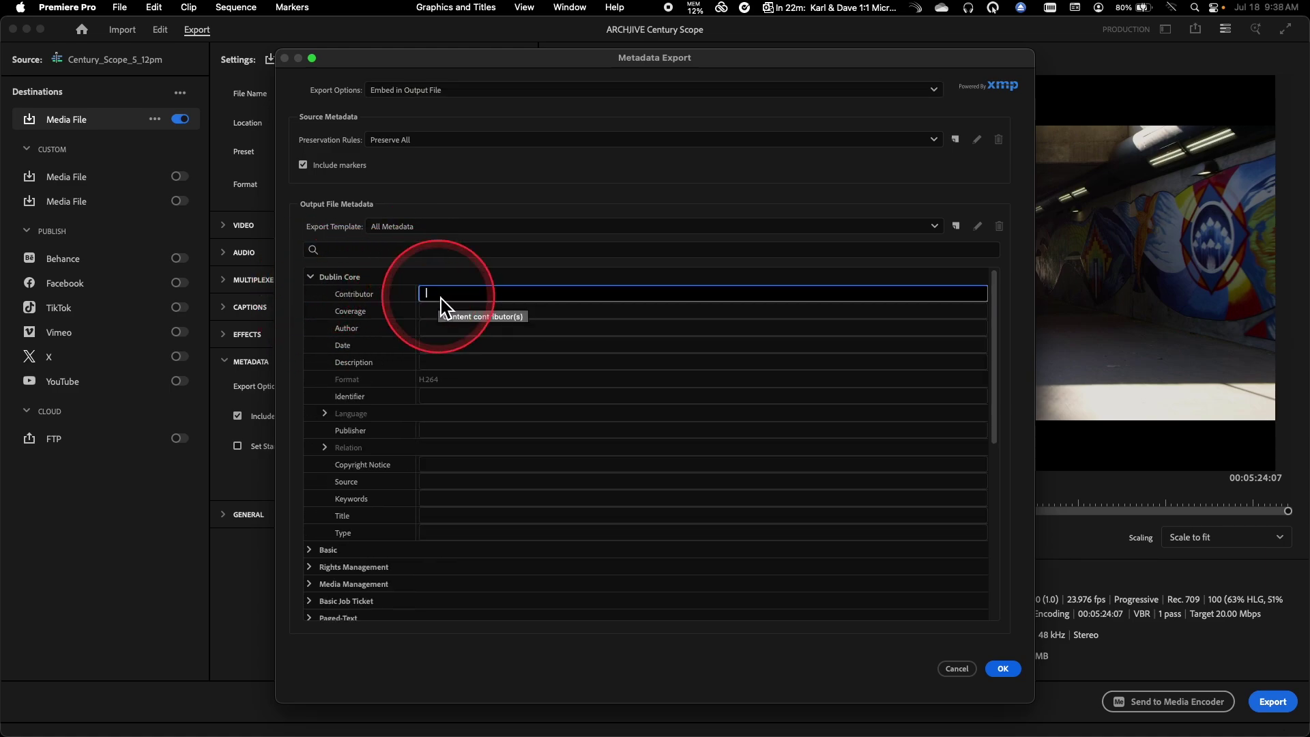
type("Karl Soule")
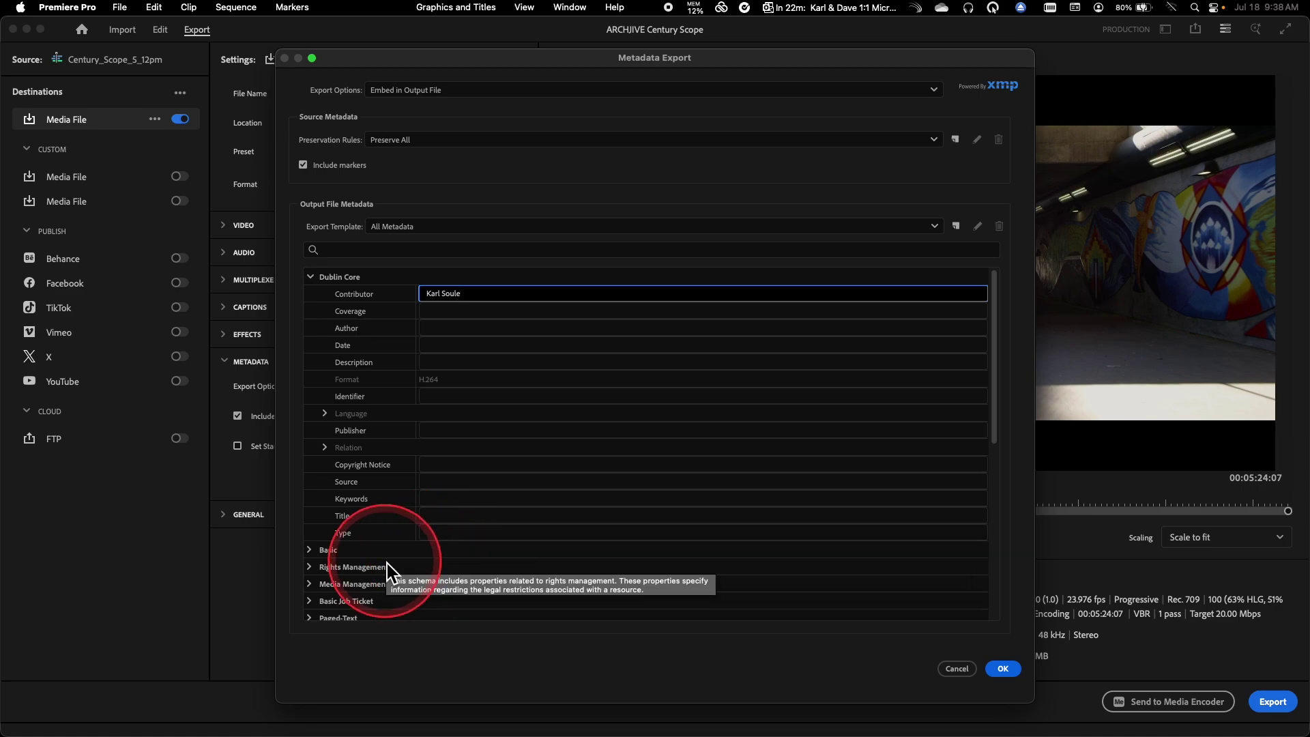
left_click(435, 534)
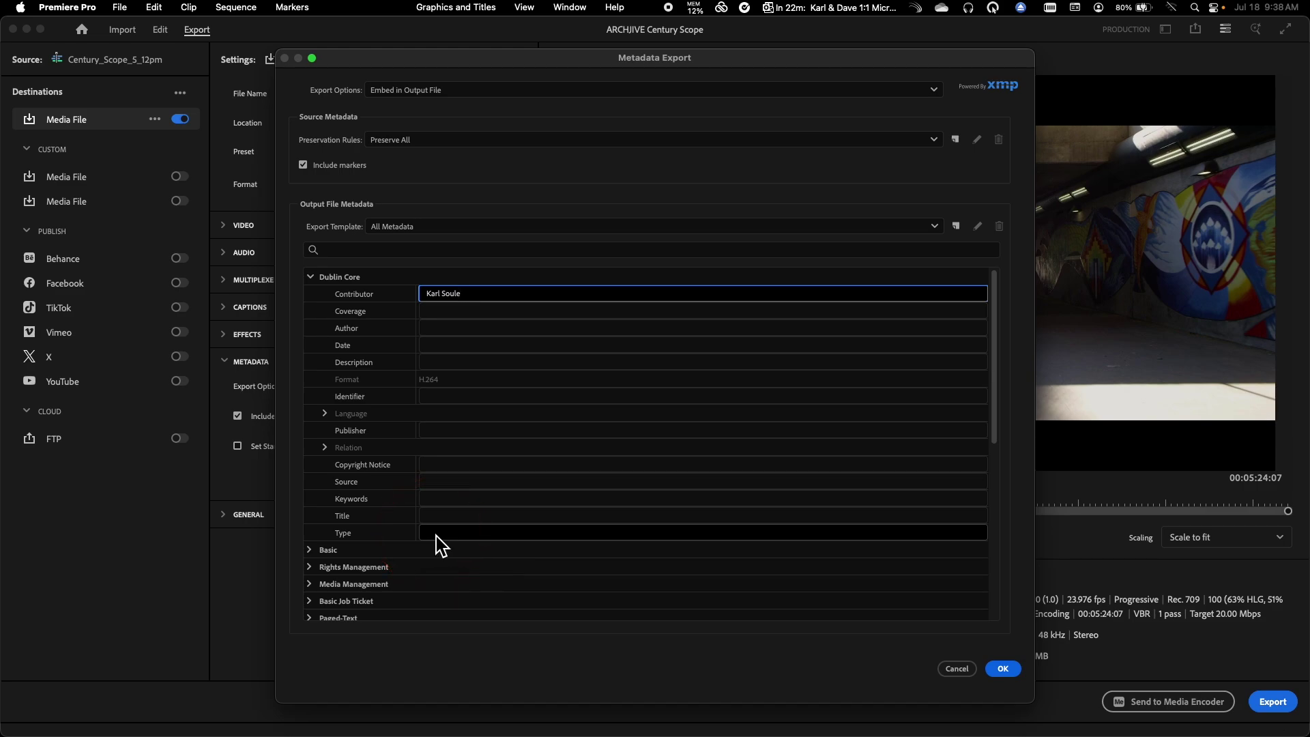
left_click(441, 525)
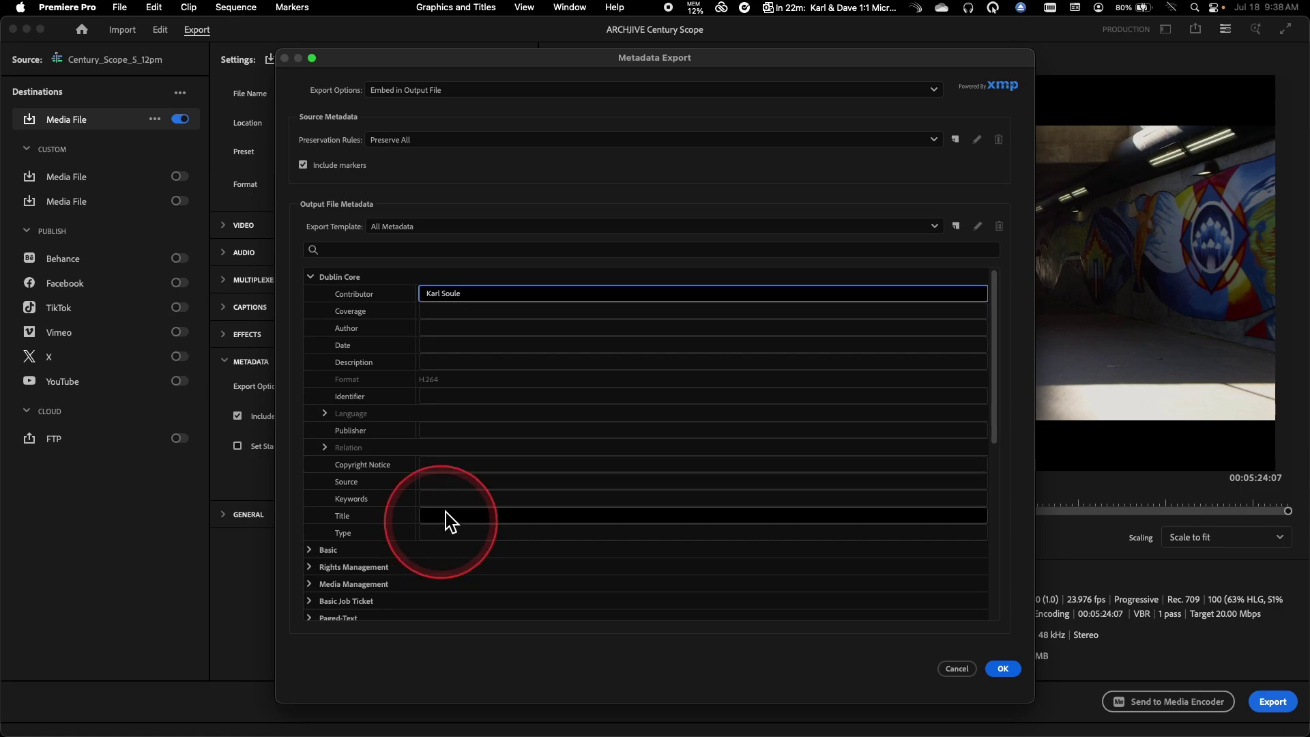
left_click(488, 211)
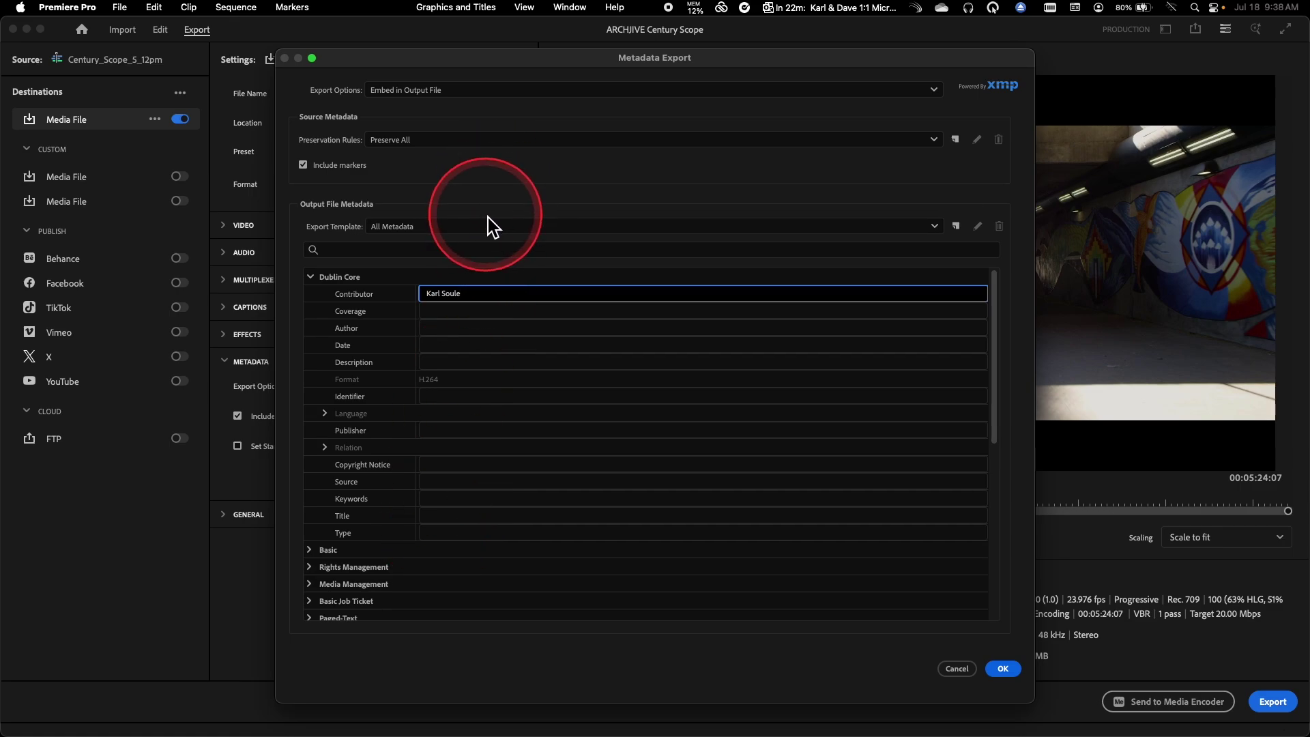
left_click(489, 225)
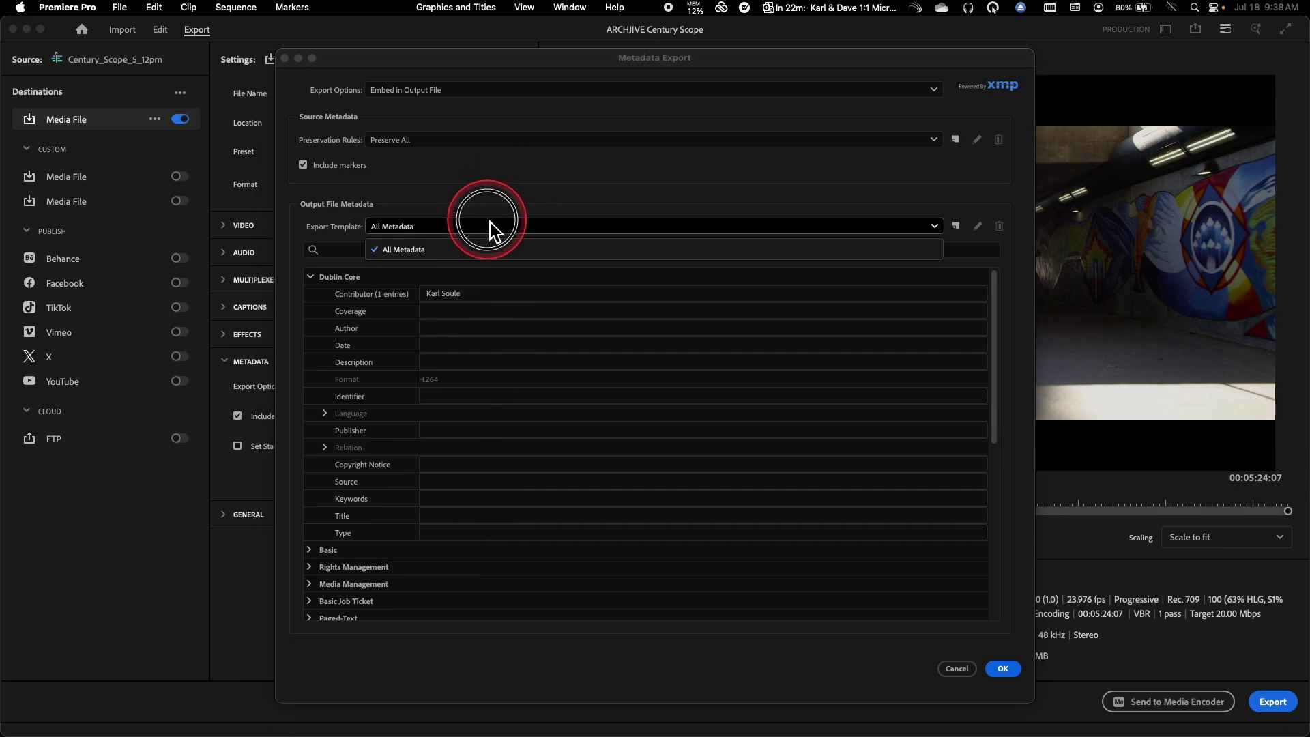
left_click(551, 193)
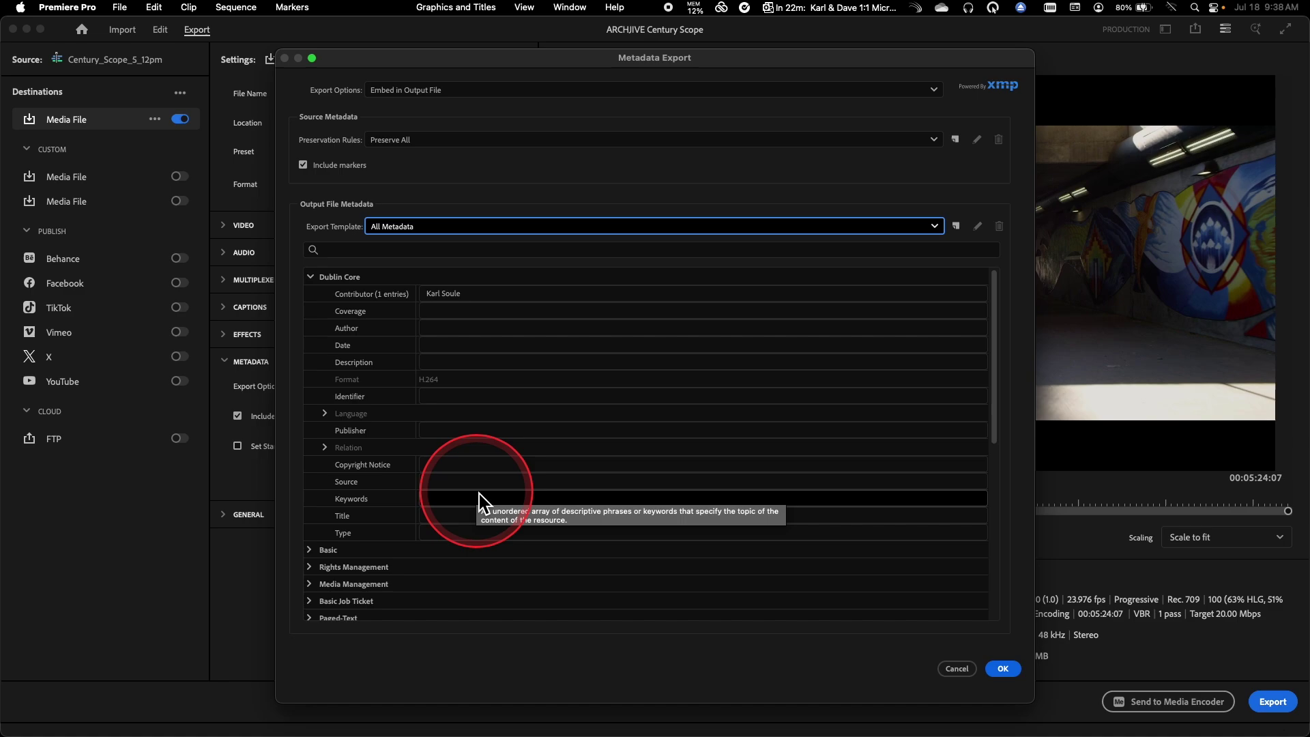
scroll(477, 502, "down", 2)
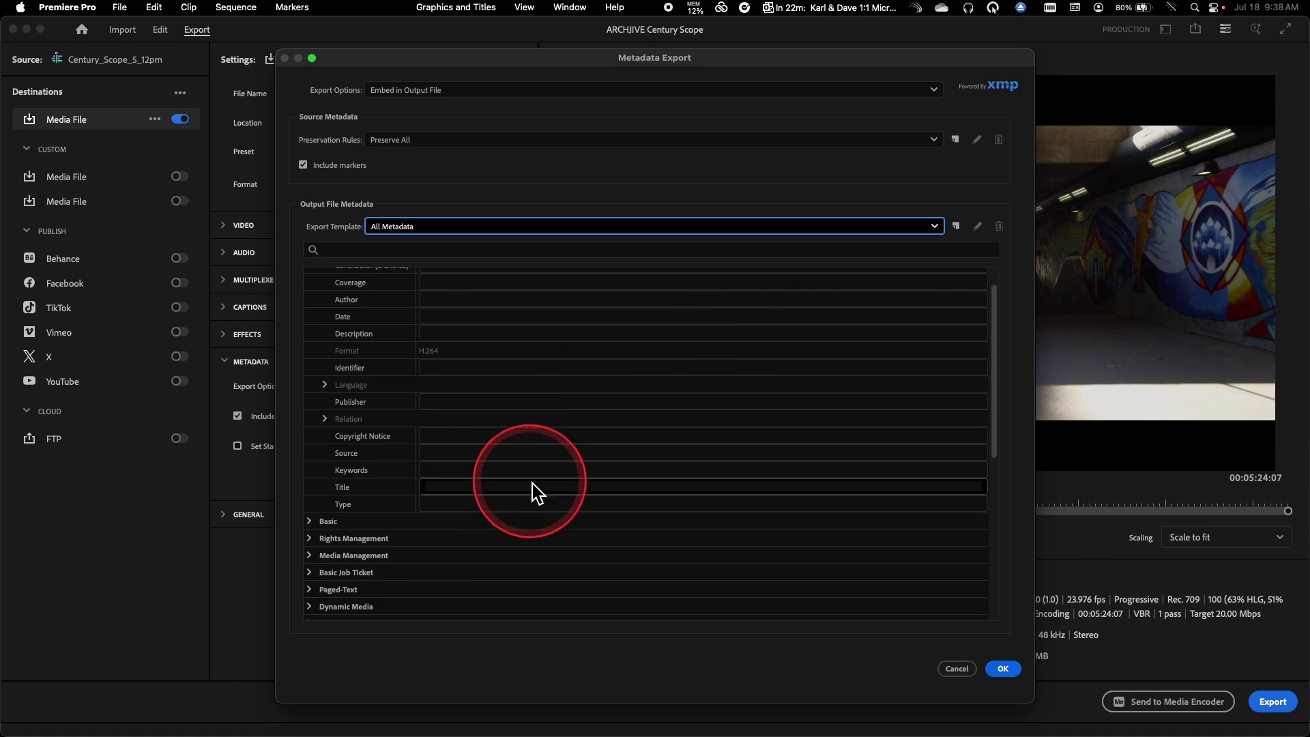
left_click(451, 438)
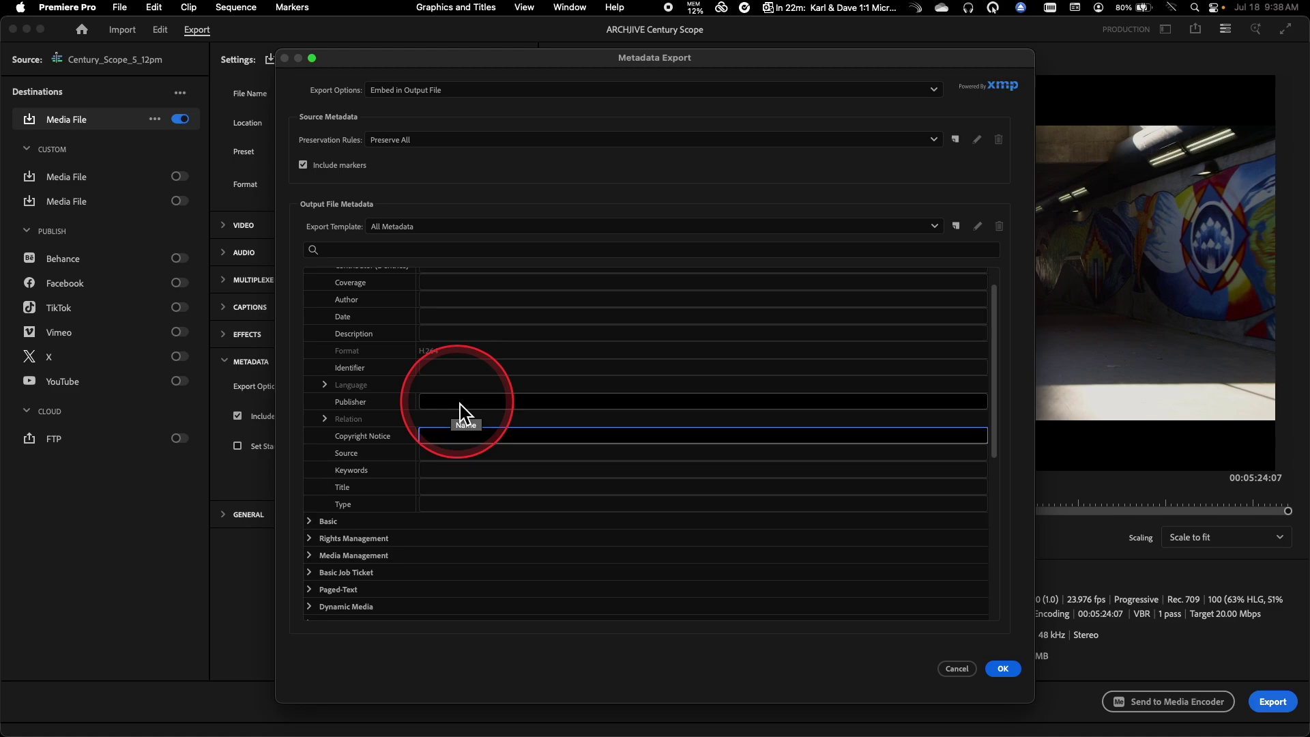
left_click(462, 408)
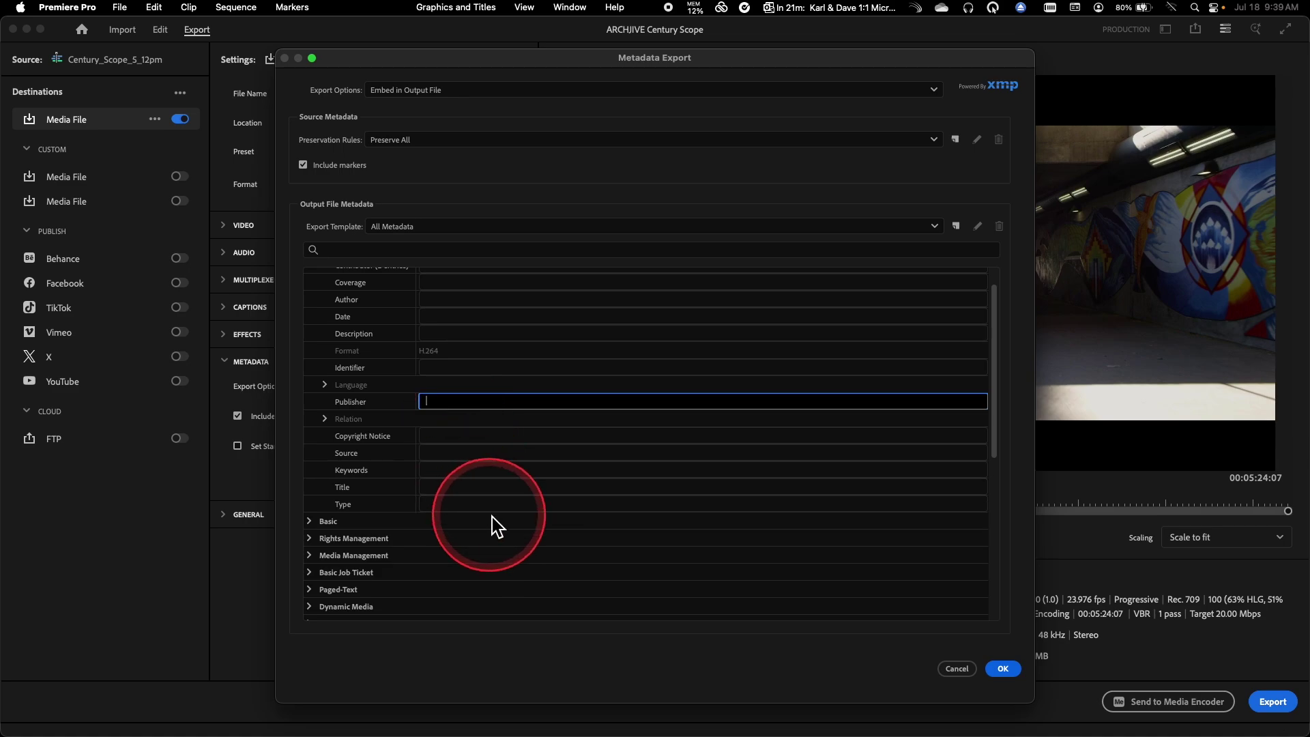
Expand the Basic, Rights Management and Media Management metadata groups.
left_click(311, 522)
scroll(456, 499, "down", 1)
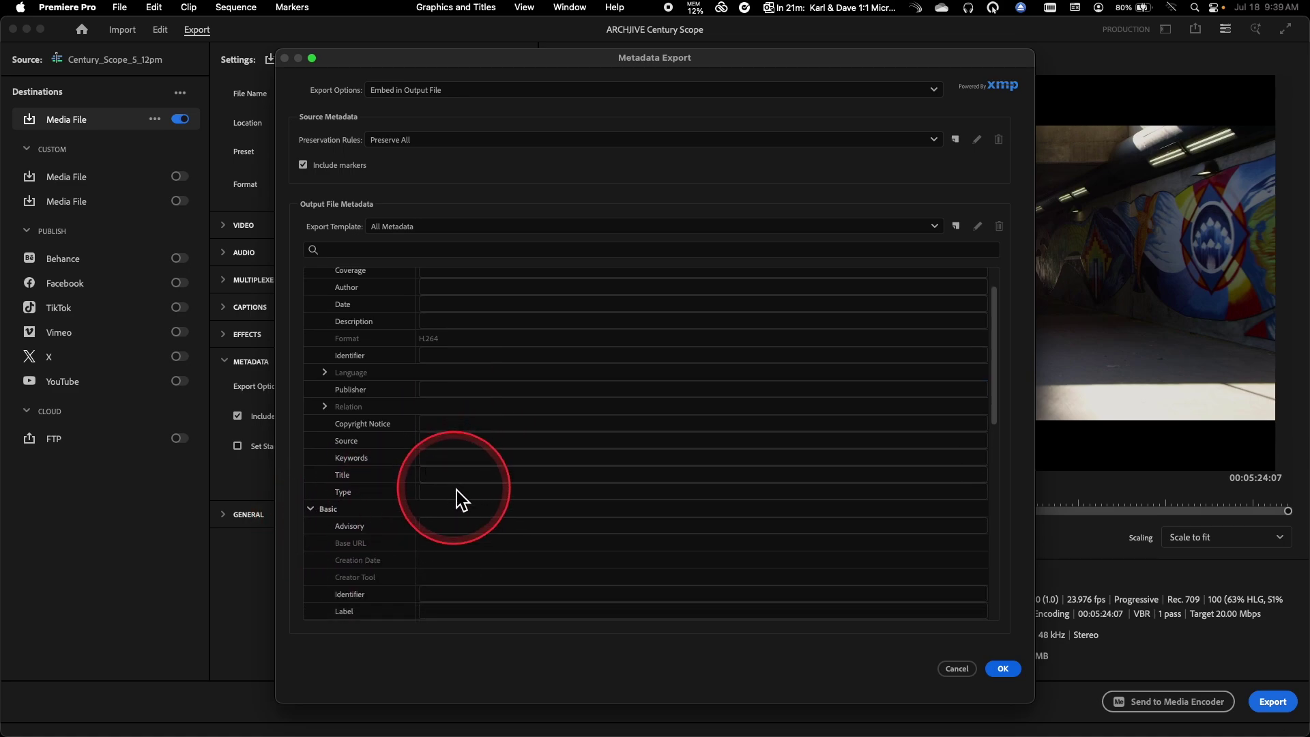
scroll(455, 499, "down", 6)
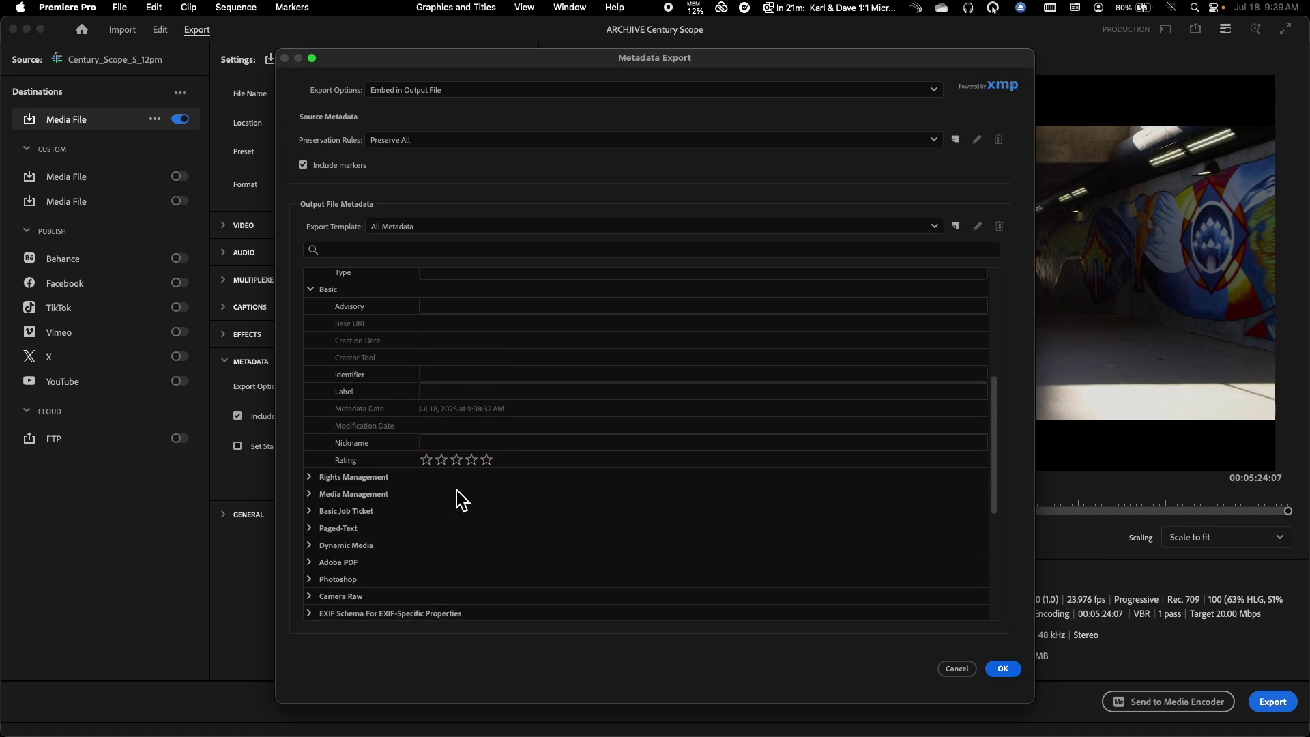
scroll(457, 498, "down", 3)
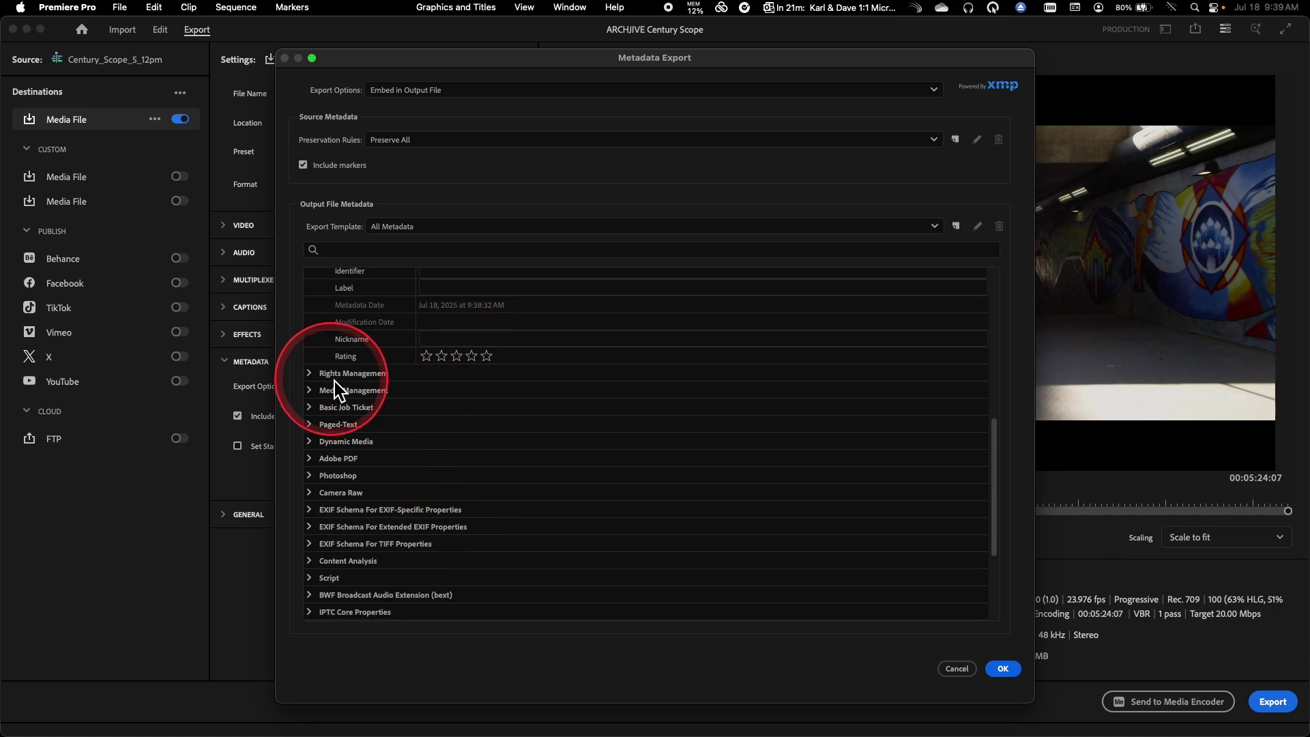
left_click(310, 374)
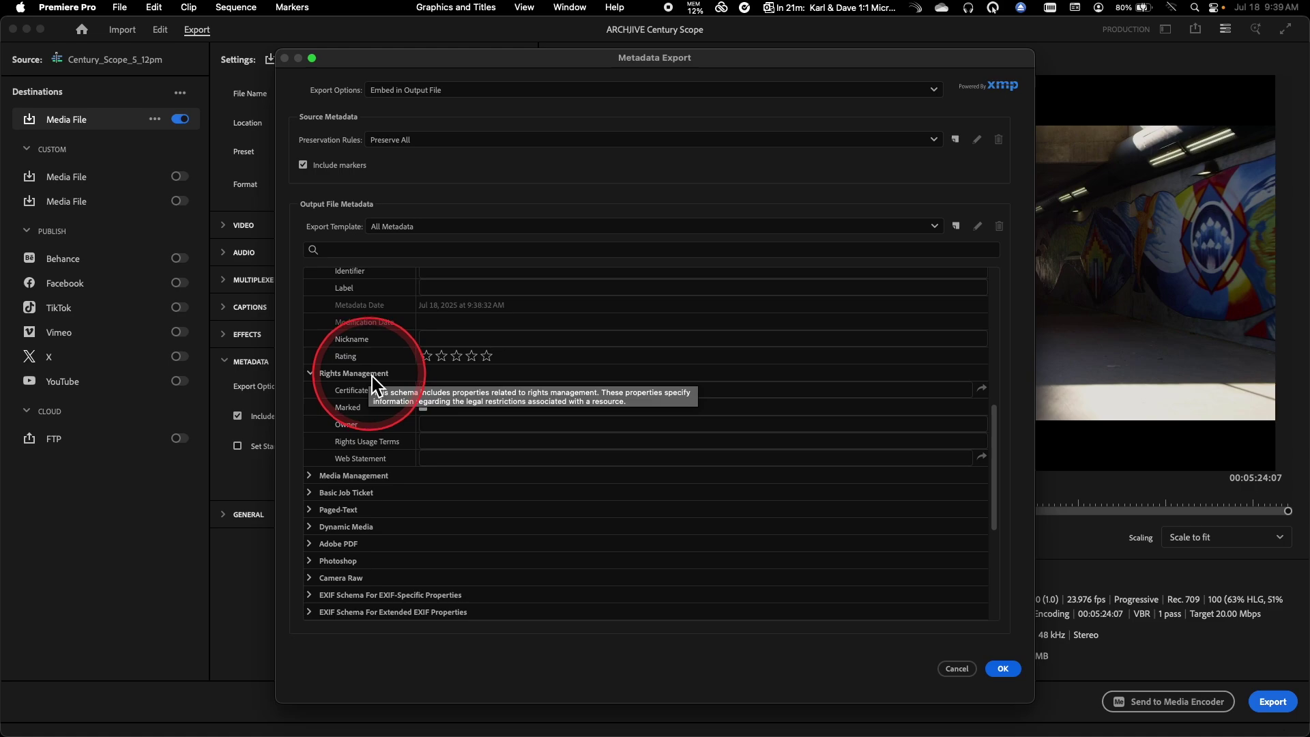
left_click(311, 476)
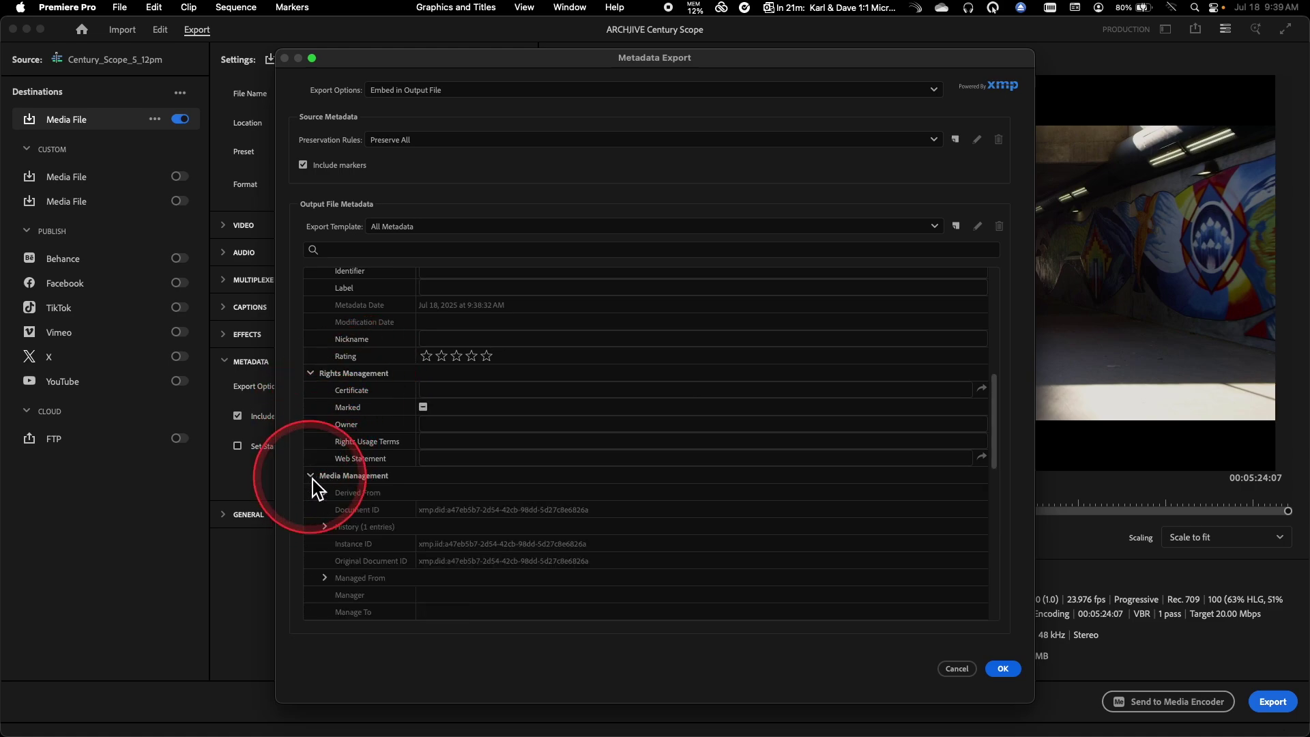
scroll(348, 476, "down", 3)
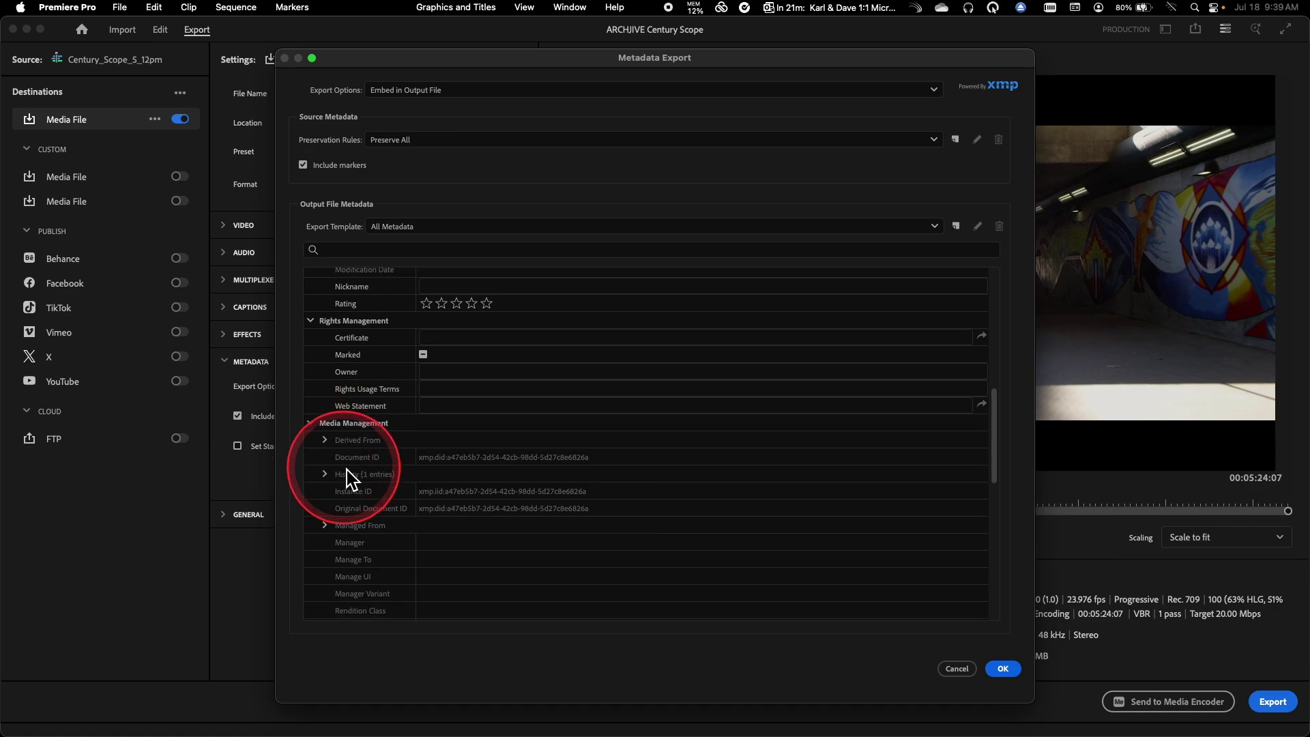
Toggle the Derived From sub-entries and scroll through the full metadata list to review fields.
left_click(328, 437)
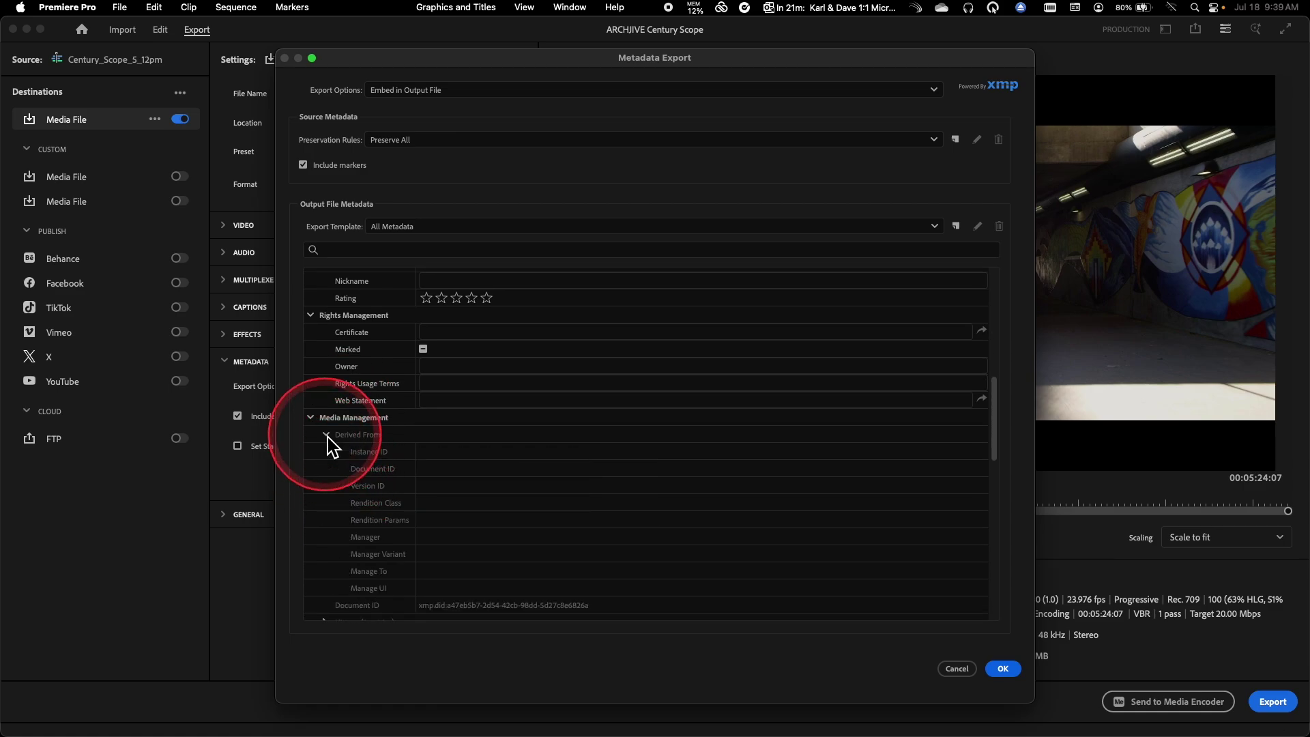
left_click(359, 435)
scroll(360, 436, "down", 8)
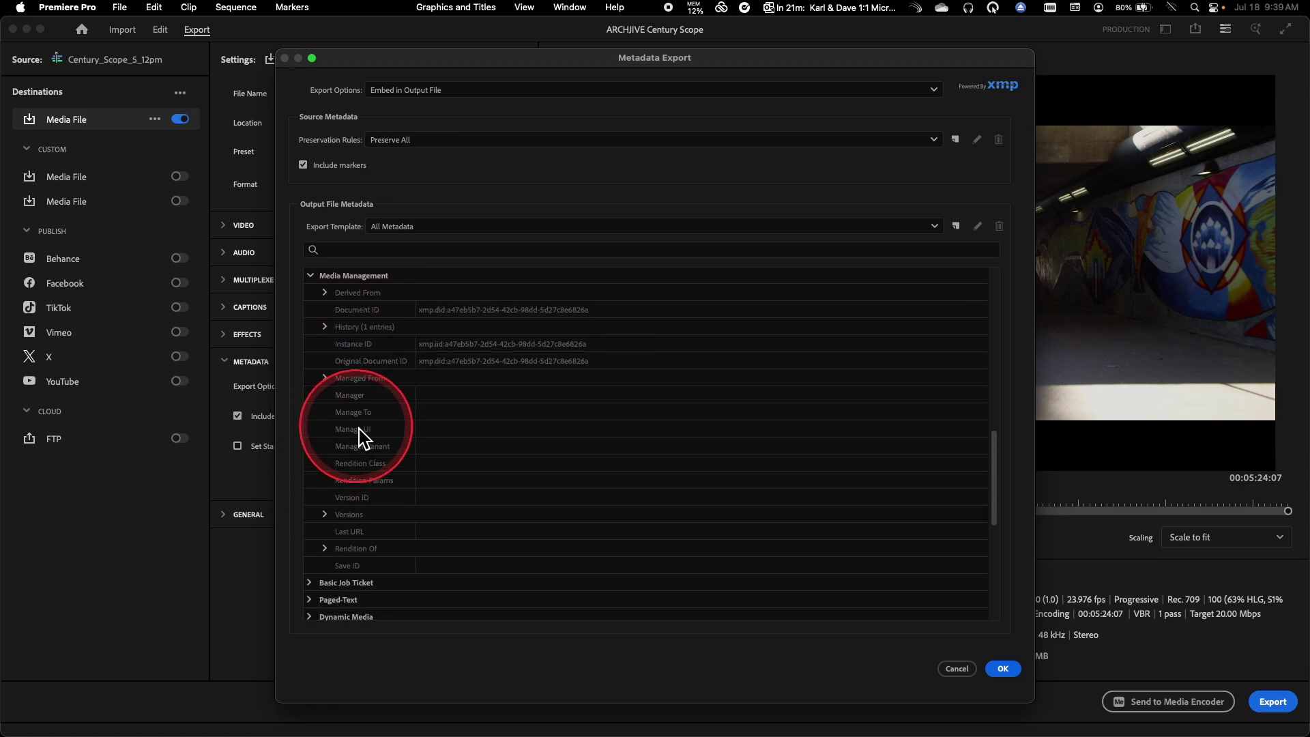
scroll(360, 436, "down", 10)
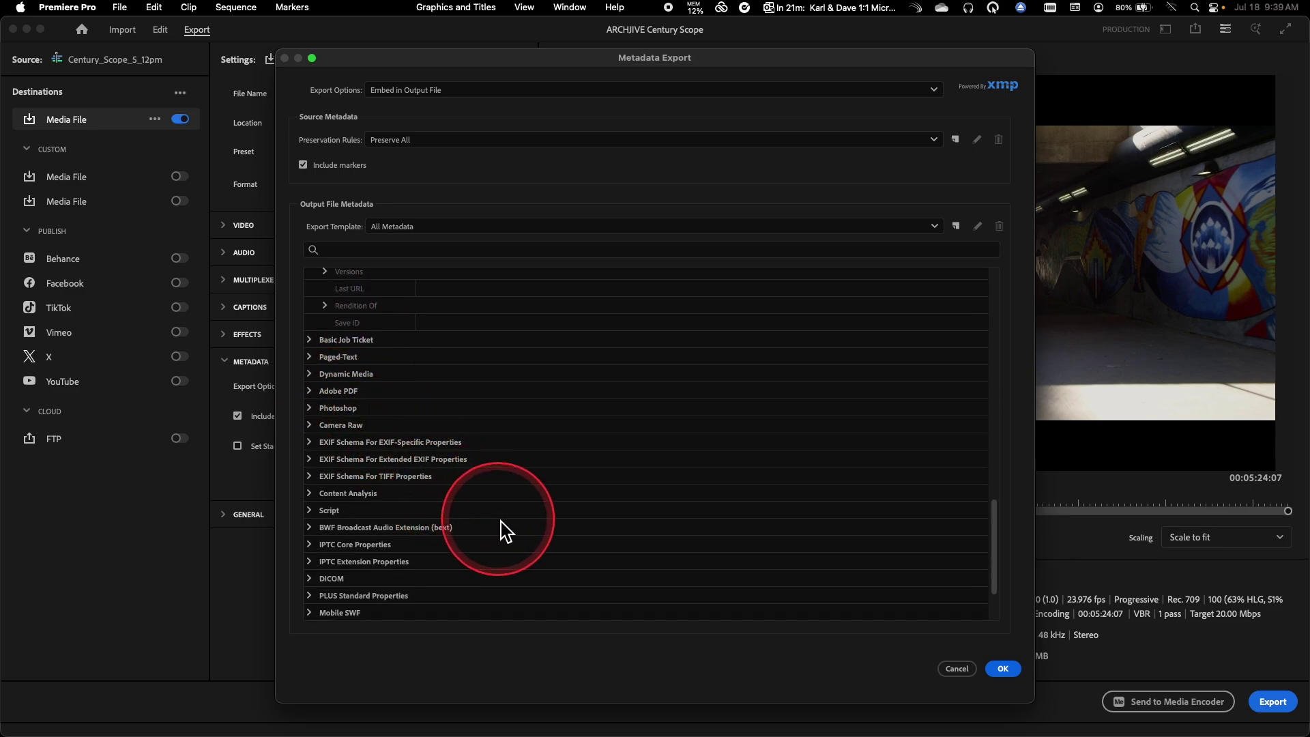
scroll(503, 530, "down", 3)
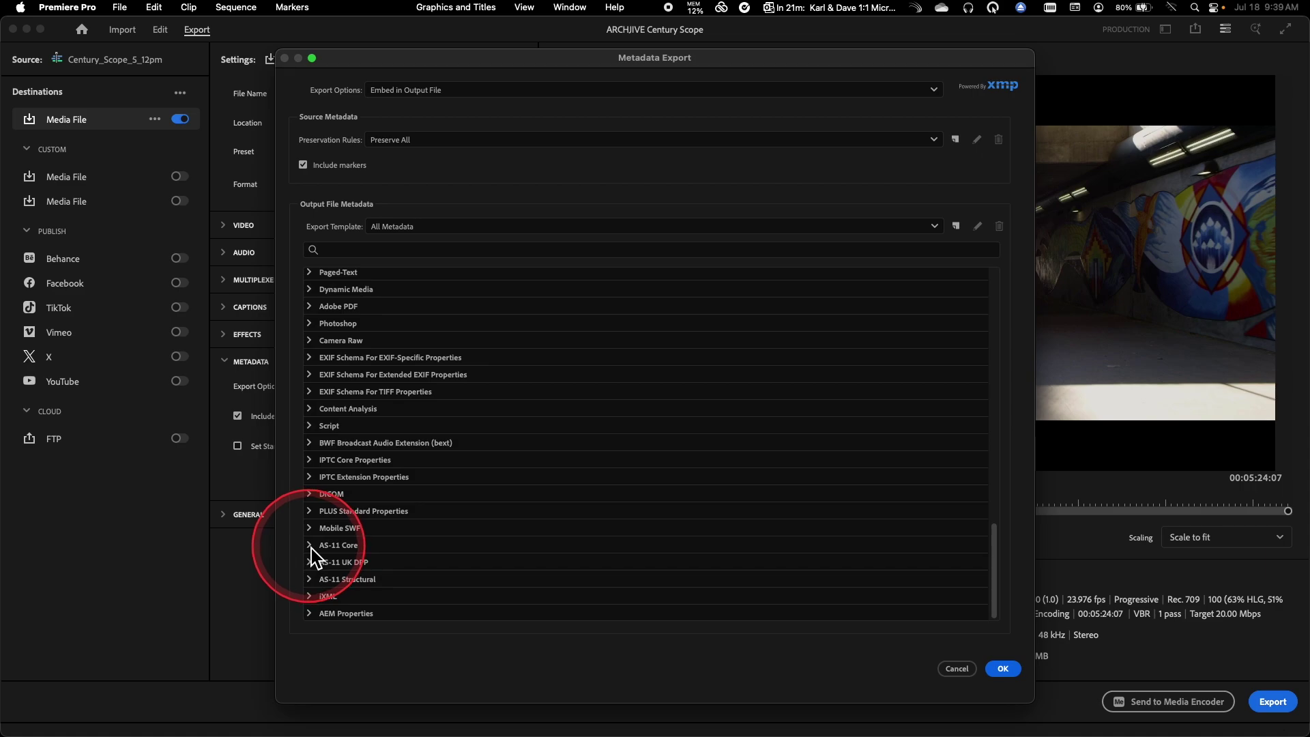
scroll(315, 556, "up", 1)
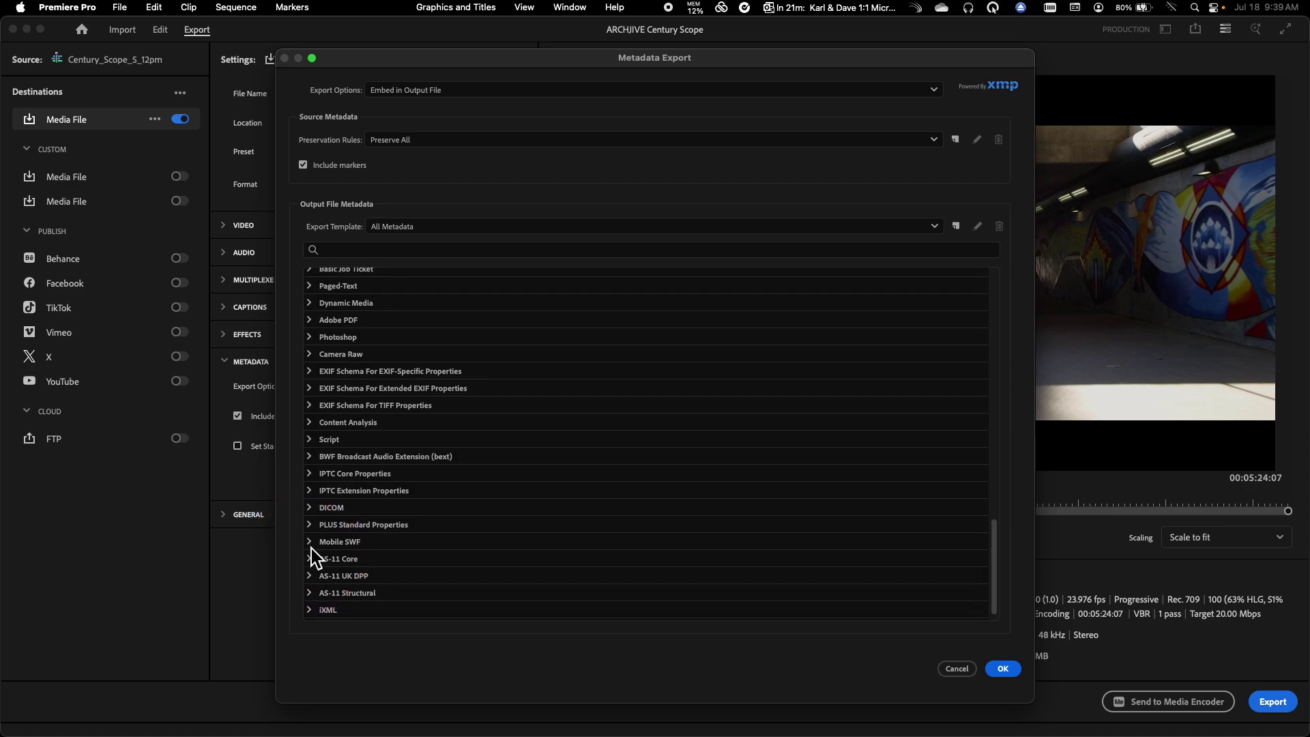
scroll(315, 556, "up", 1)
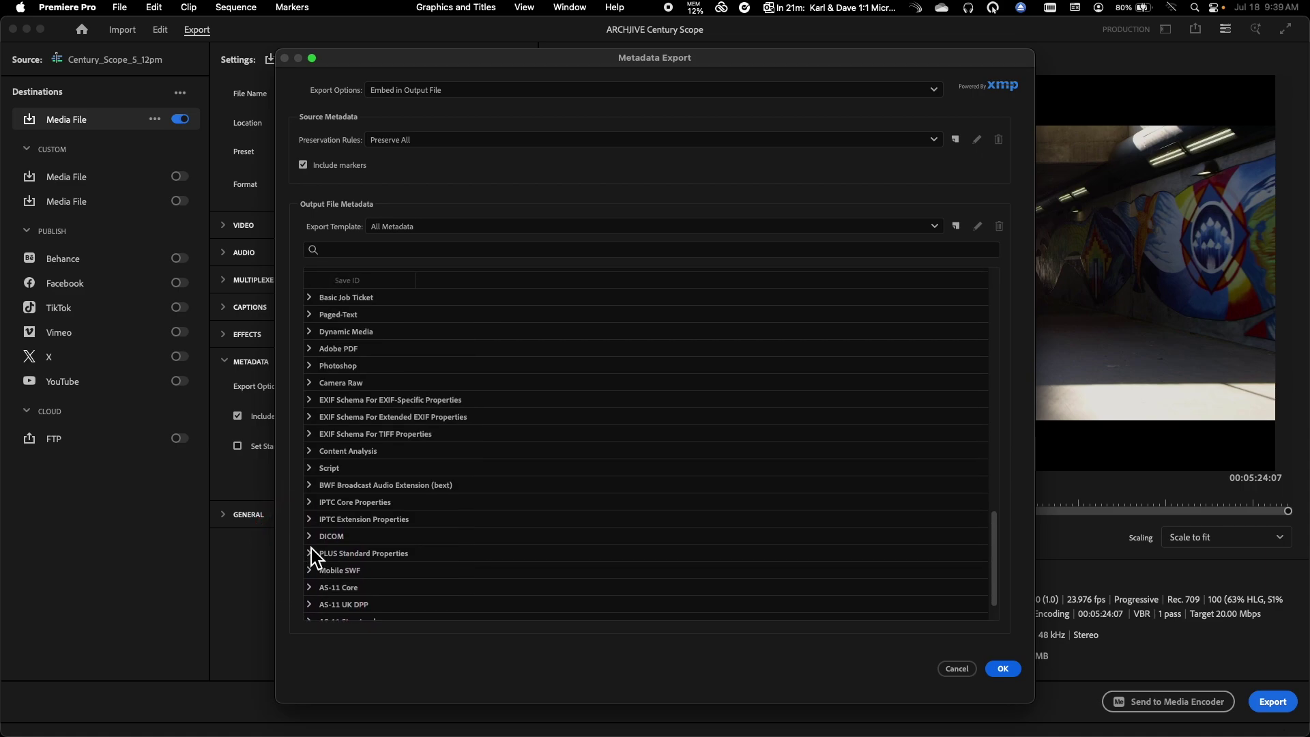
scroll(315, 556, "up", 20)
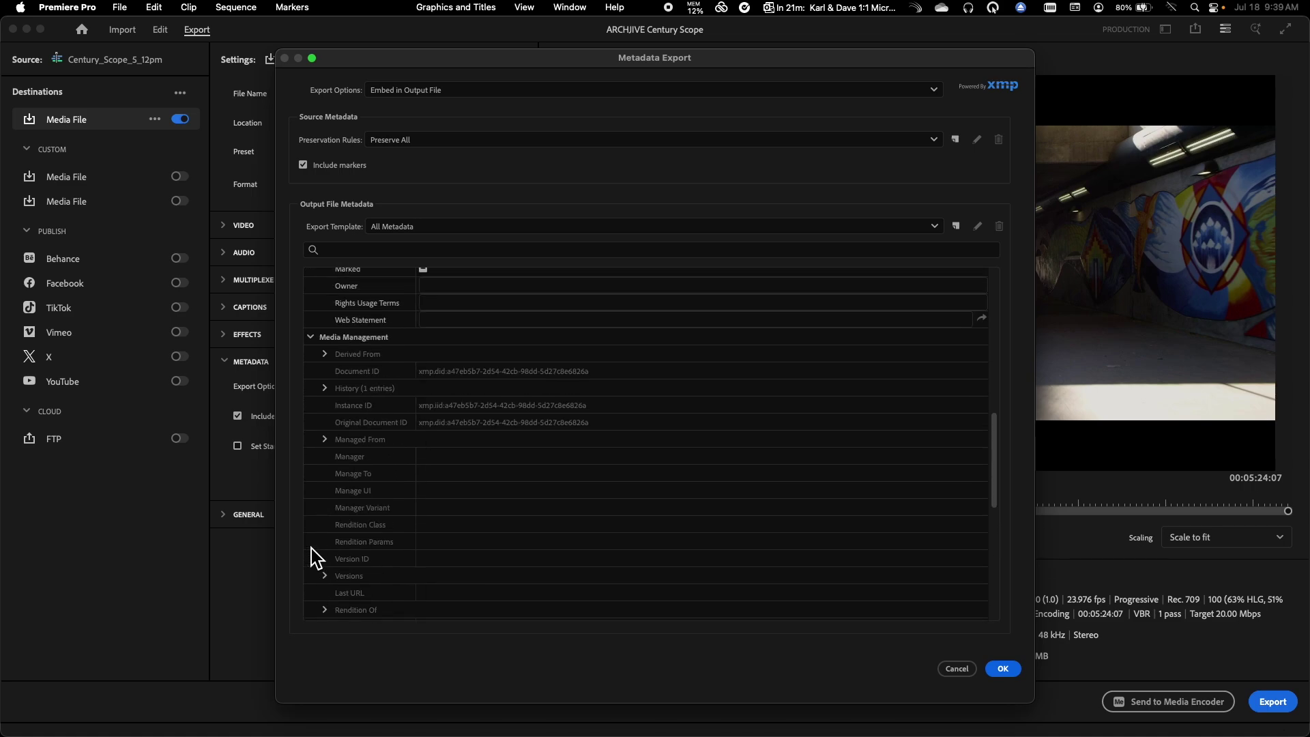
scroll(316, 557, "up", 15)
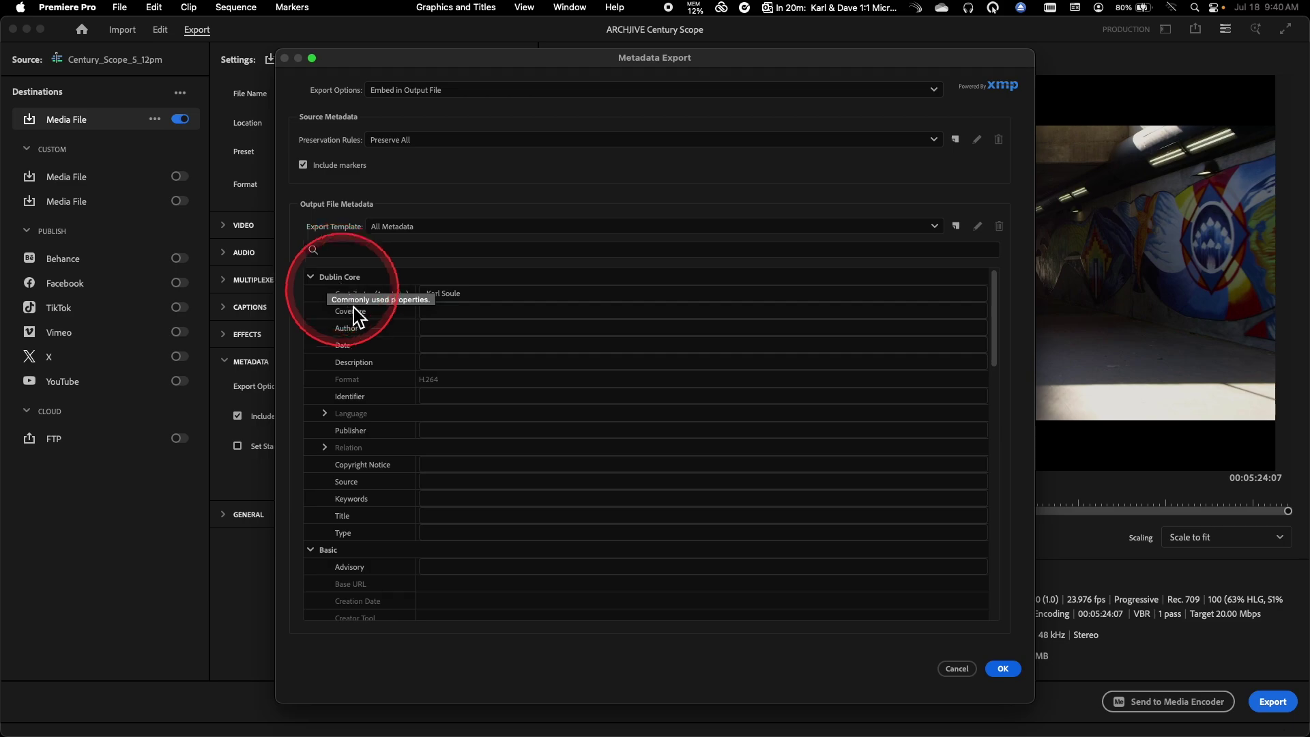
scroll(408, 447, "down", 2)
scroll(408, 450, "down", 5)
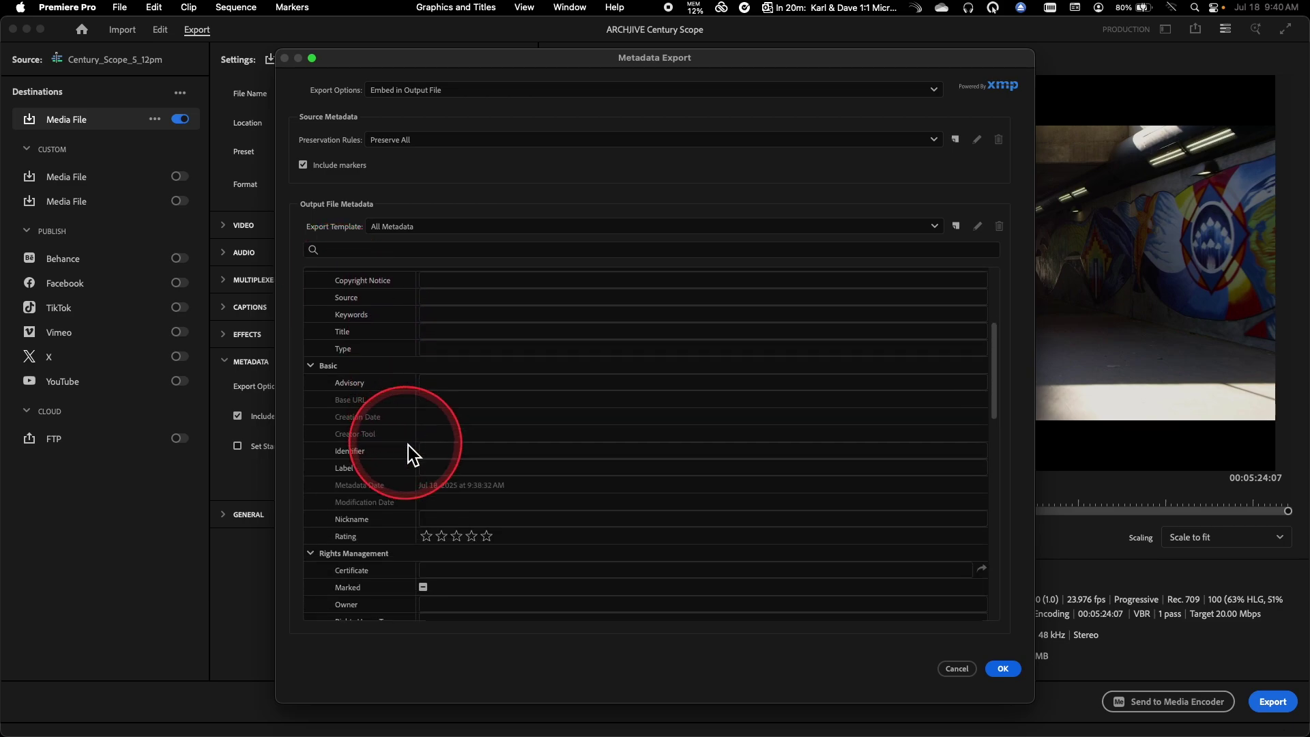
scroll(409, 454, "down", 1)
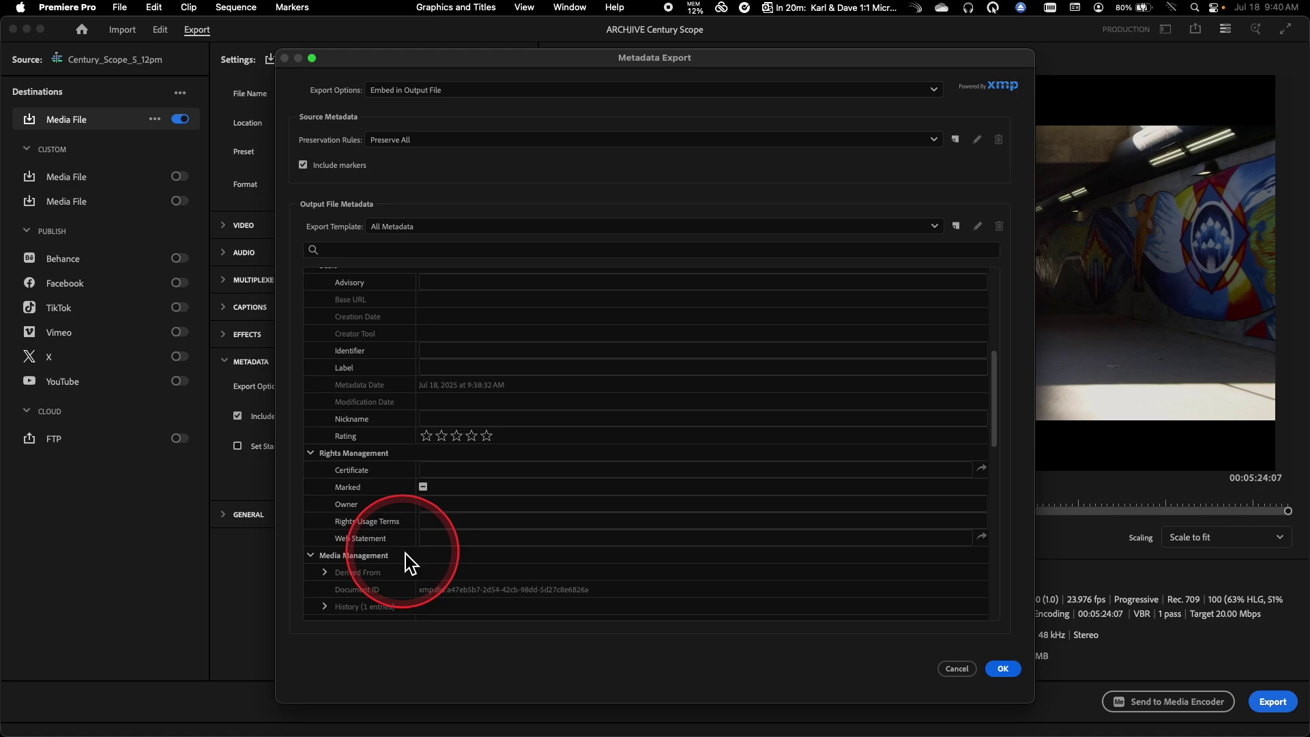
scroll(409, 563, "down", 2)
scroll(408, 563, "down", 4)
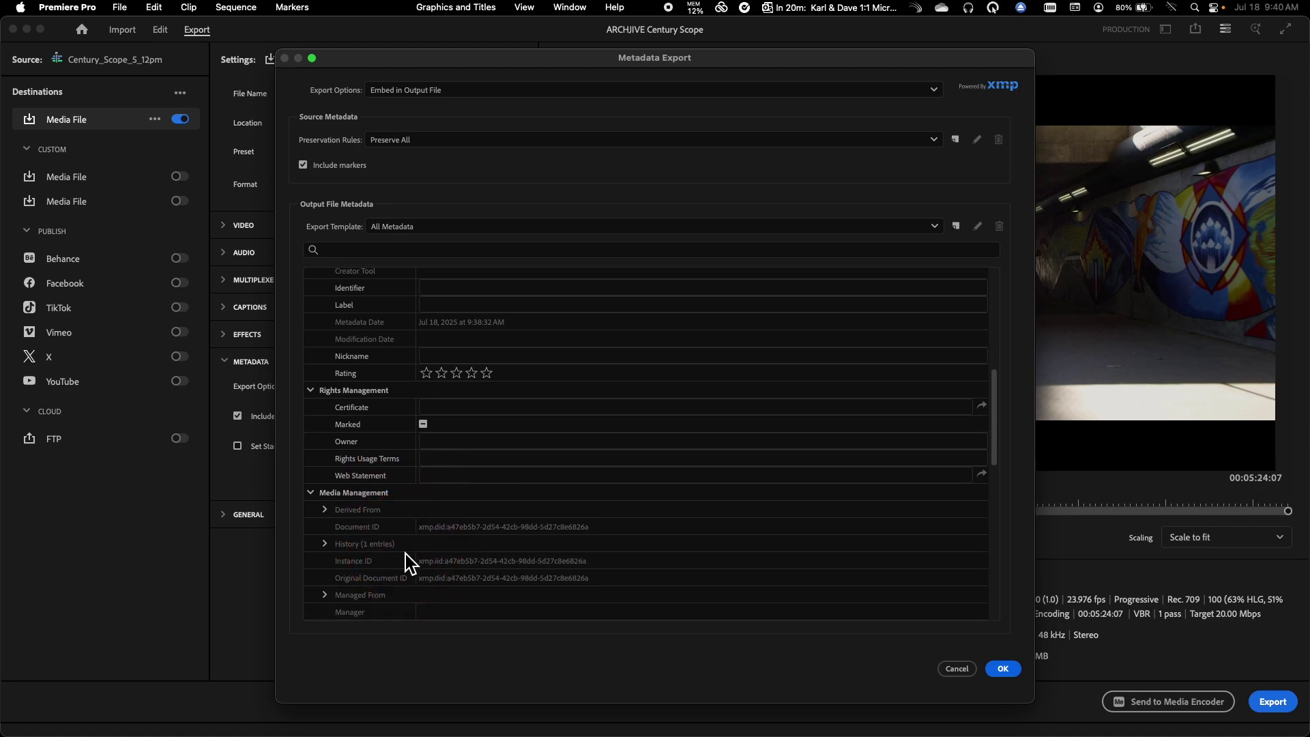
scroll(407, 564, "down", 3)
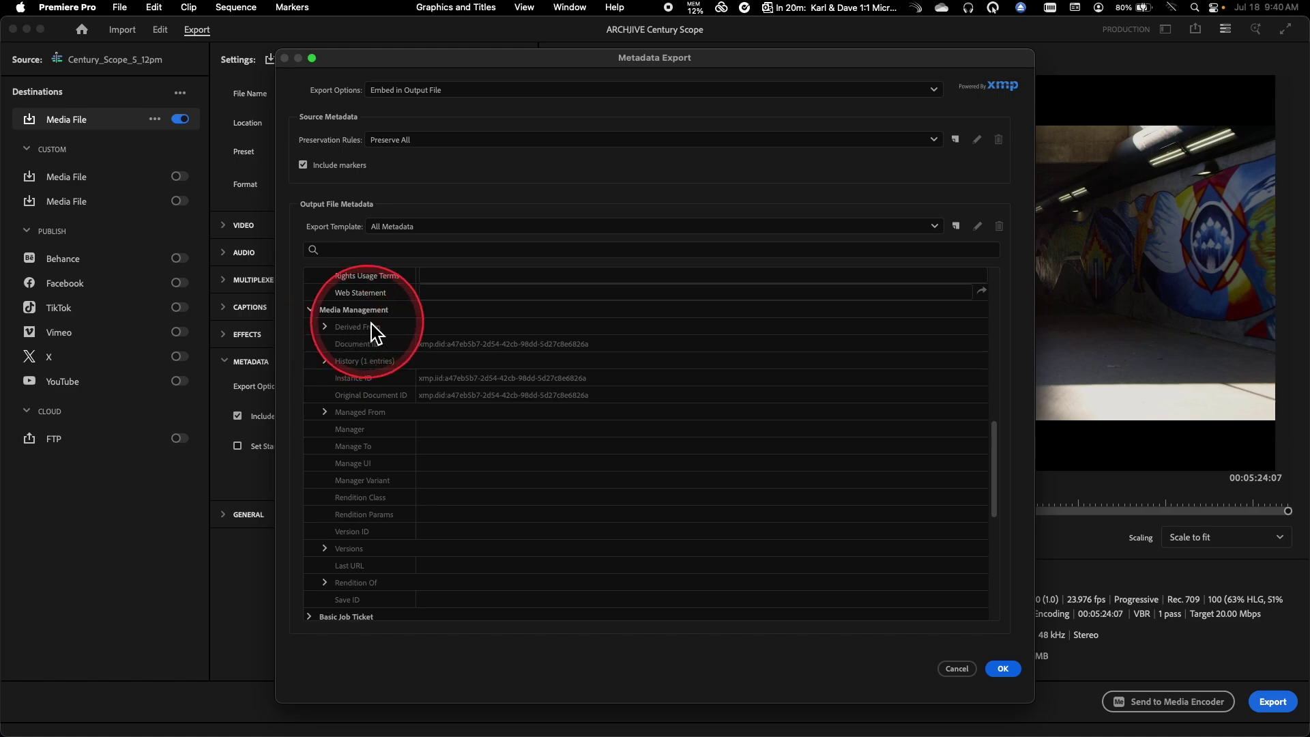
mouse_move(434, 355)
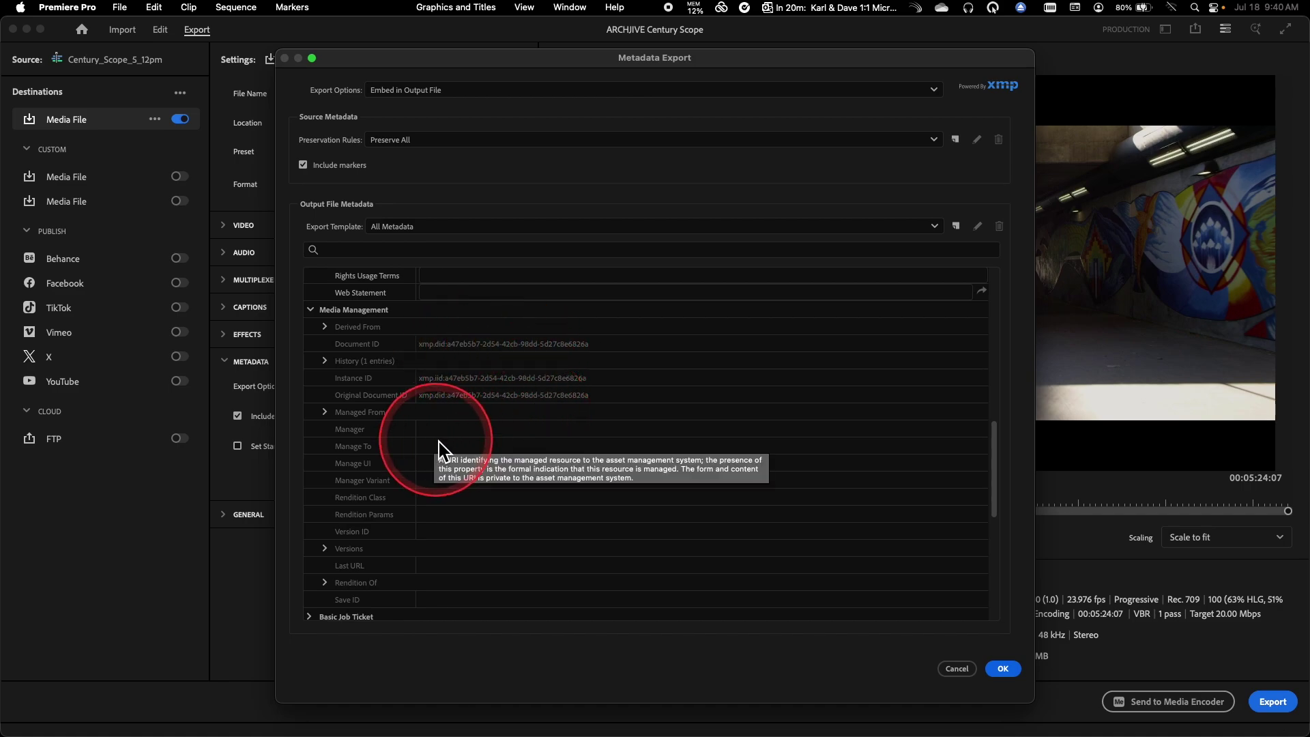
left_click(326, 361)
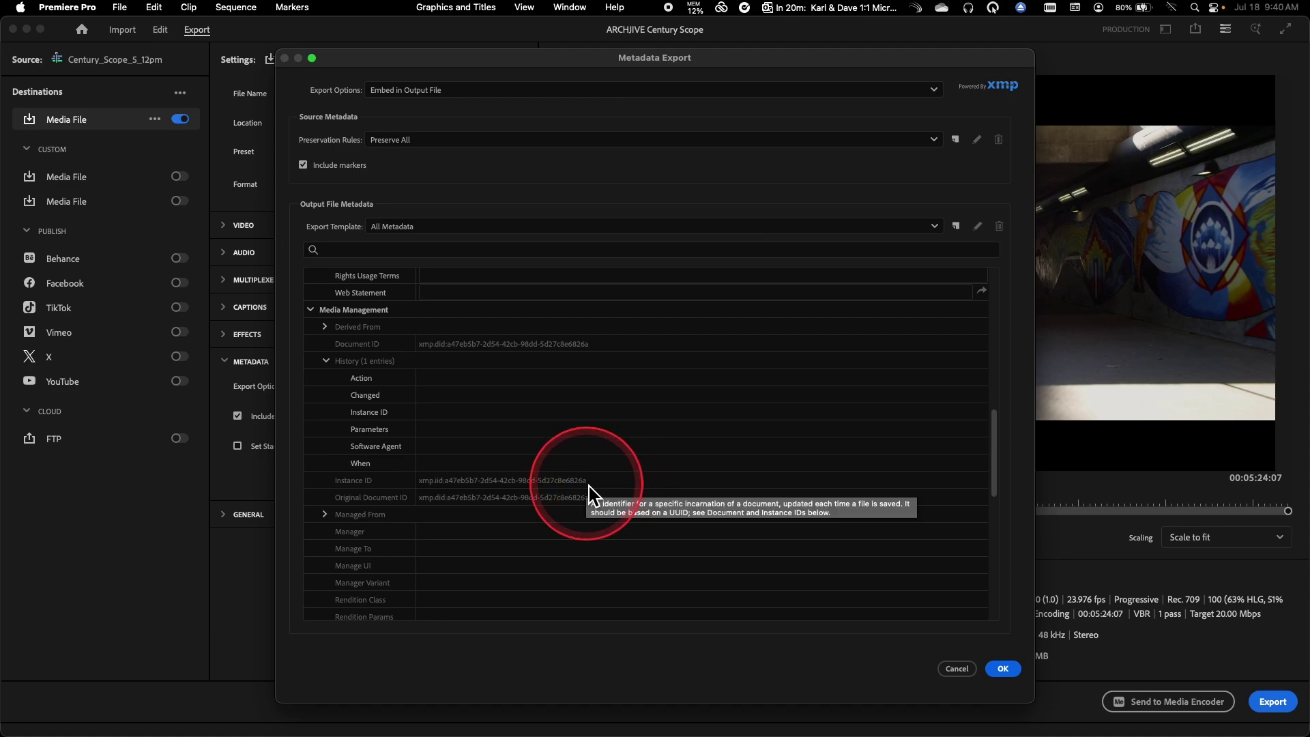
Check the Rendition Of fields, scroll to the list's end, and view the Export Template options (only All Metadata).
scroll(703, 454, "down", 5)
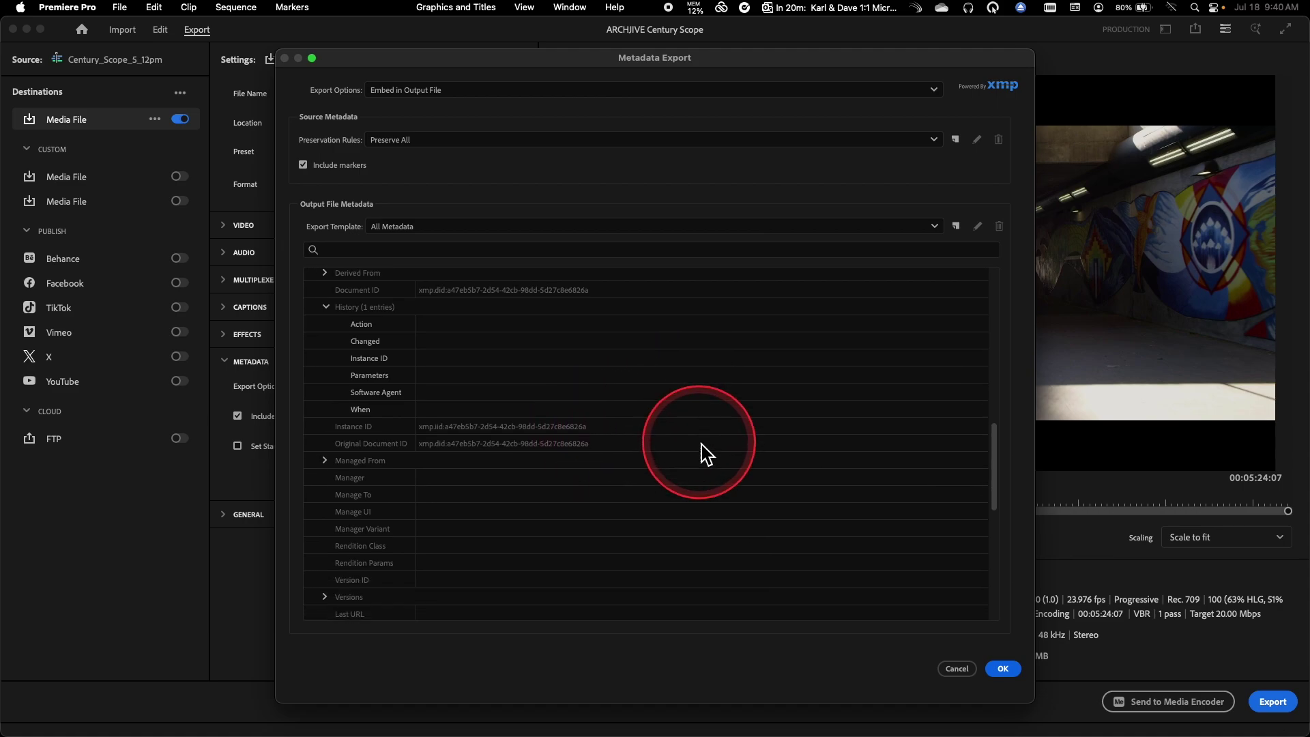
scroll(703, 453, "down", 1)
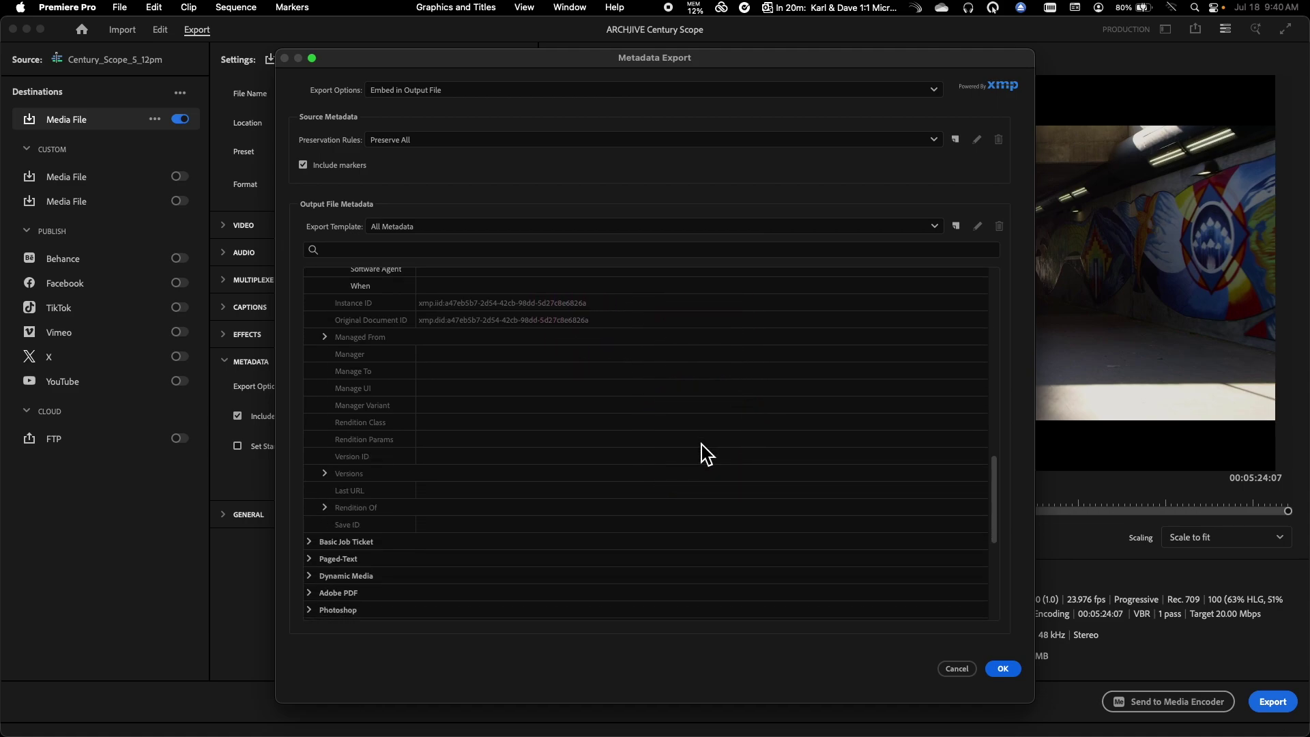
left_click(326, 511)
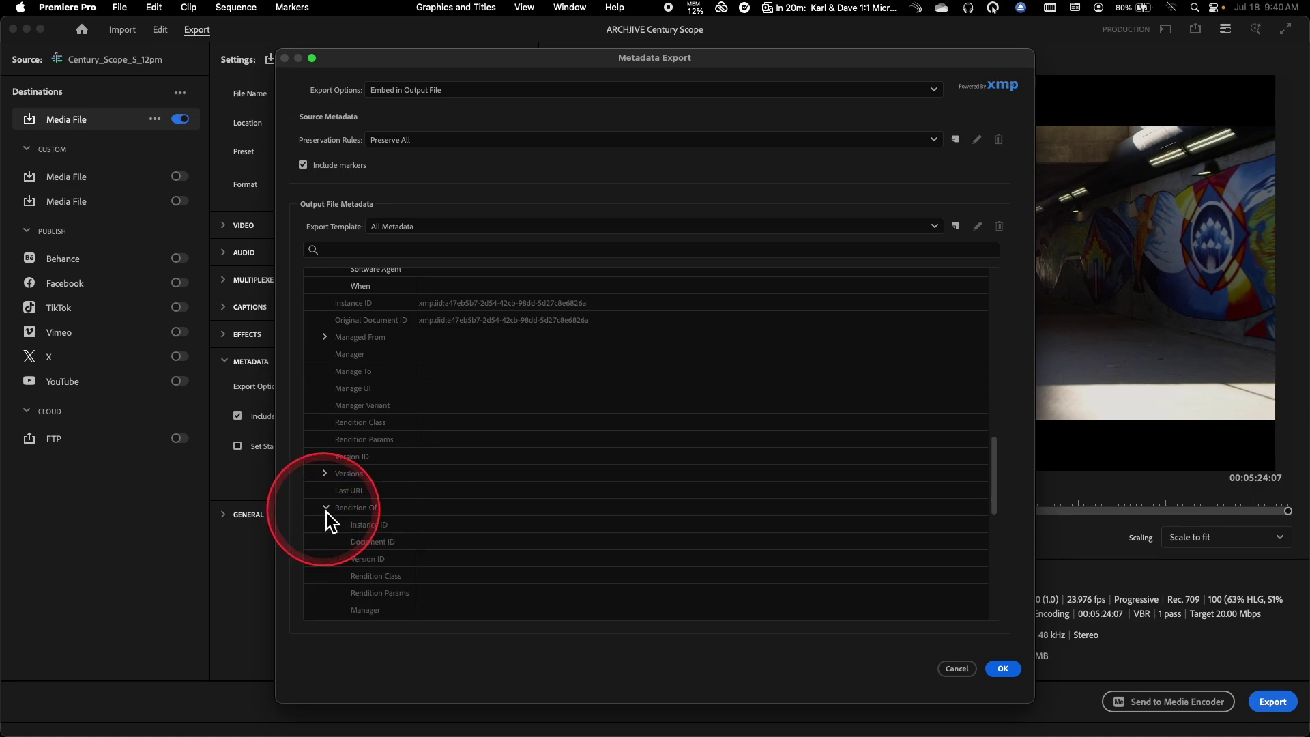
left_click(326, 473)
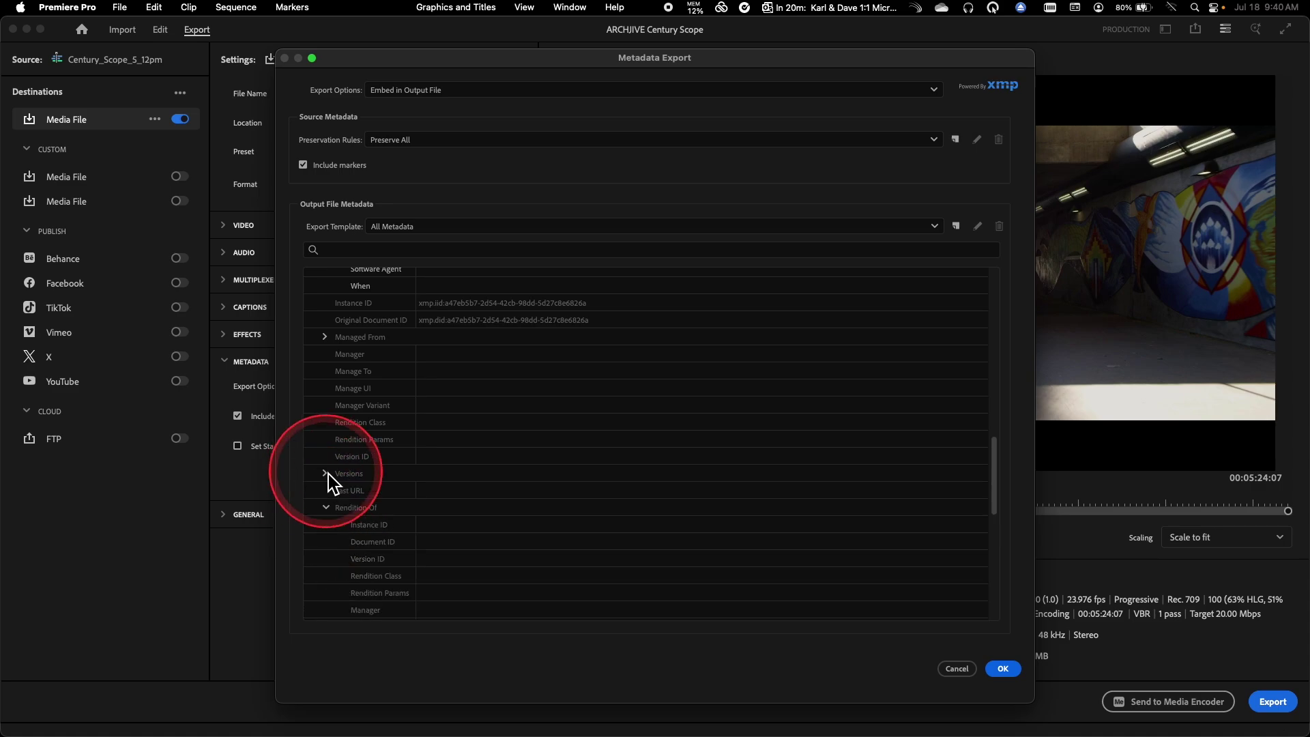
left_click(326, 508)
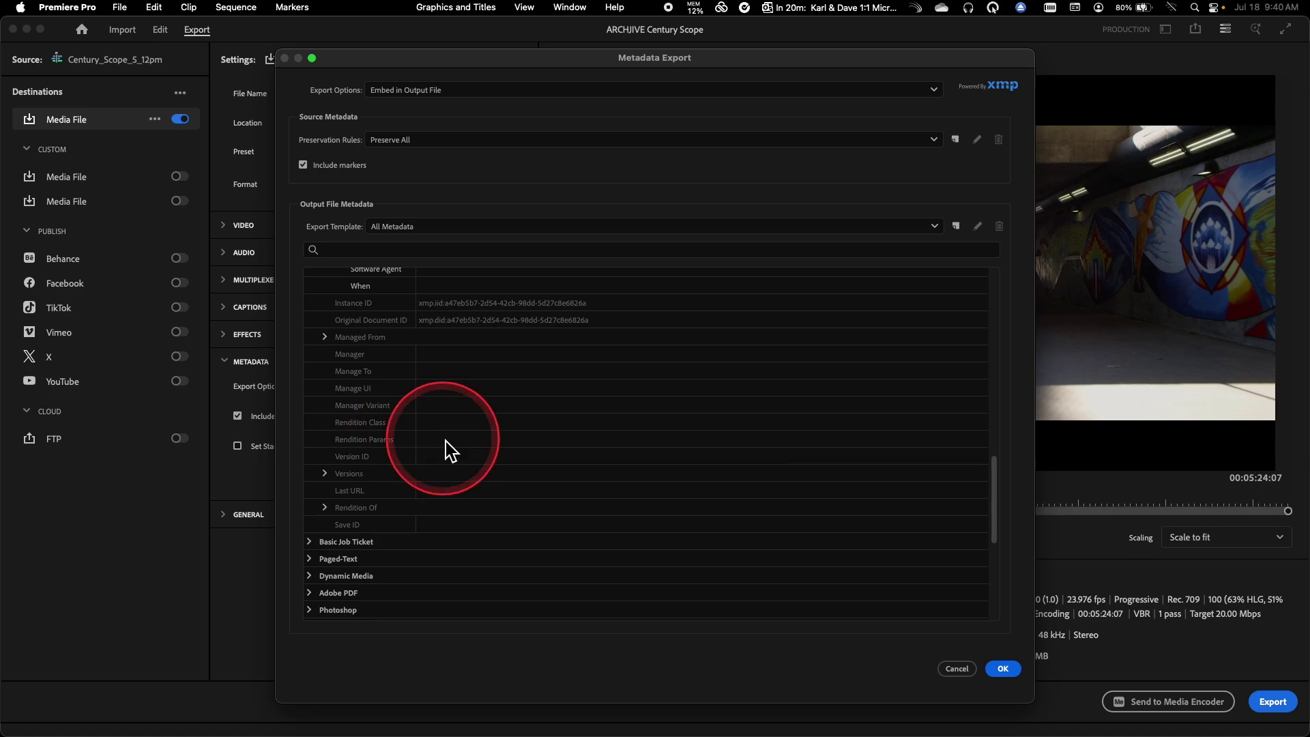
scroll(375, 448, "down", 5)
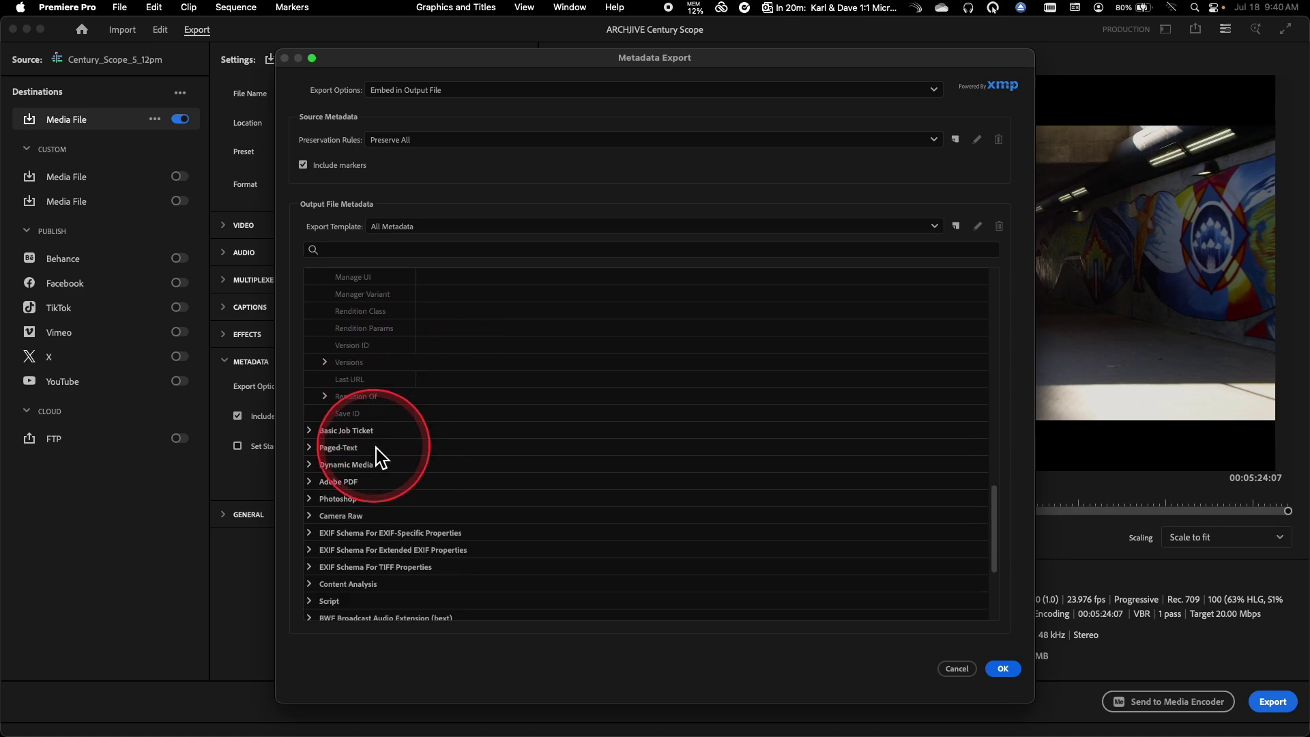
scroll(376, 447, "down", 6)
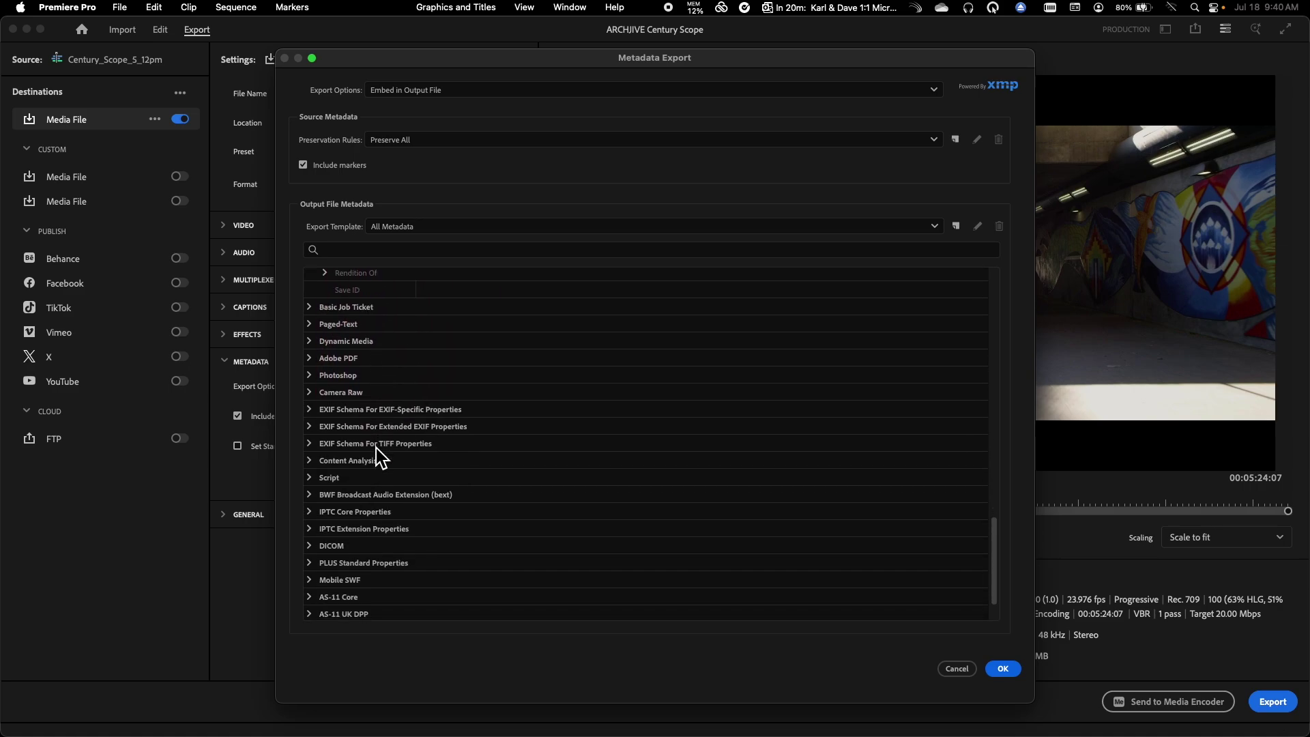
scroll(376, 448, "down", 3)
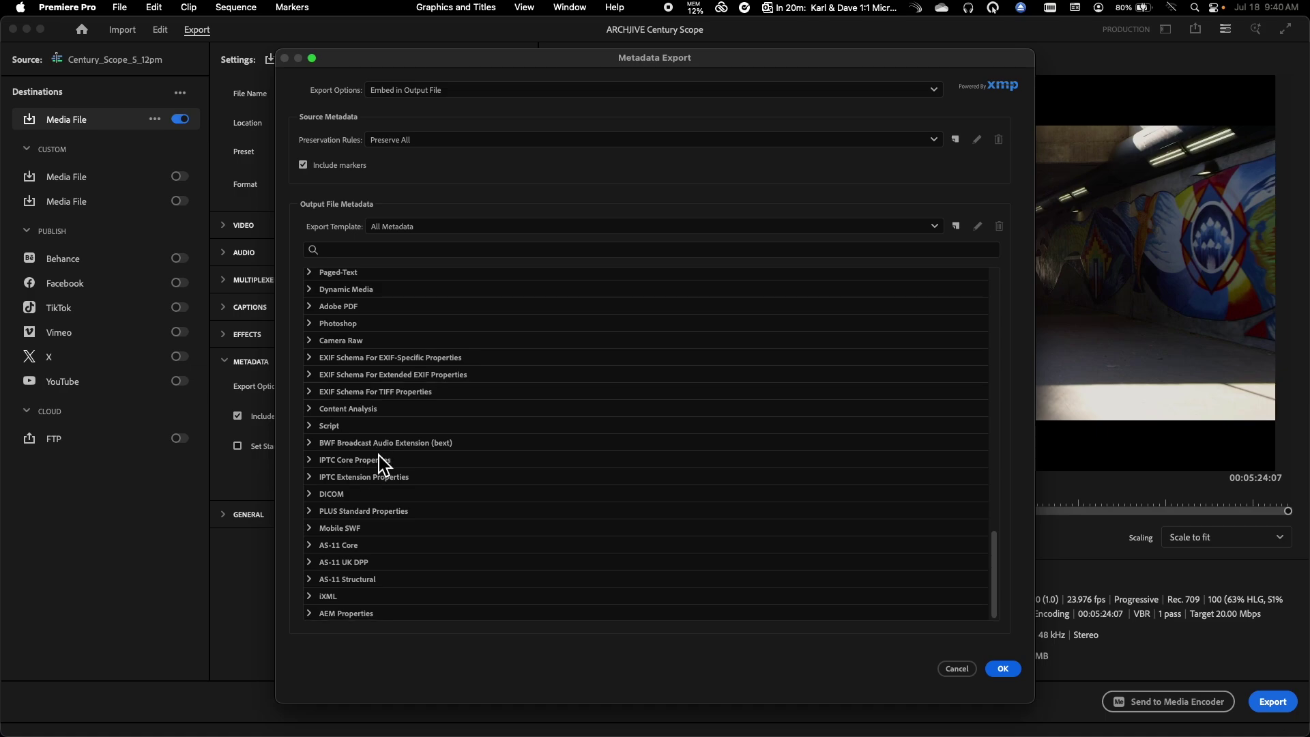
left_click(827, 245)
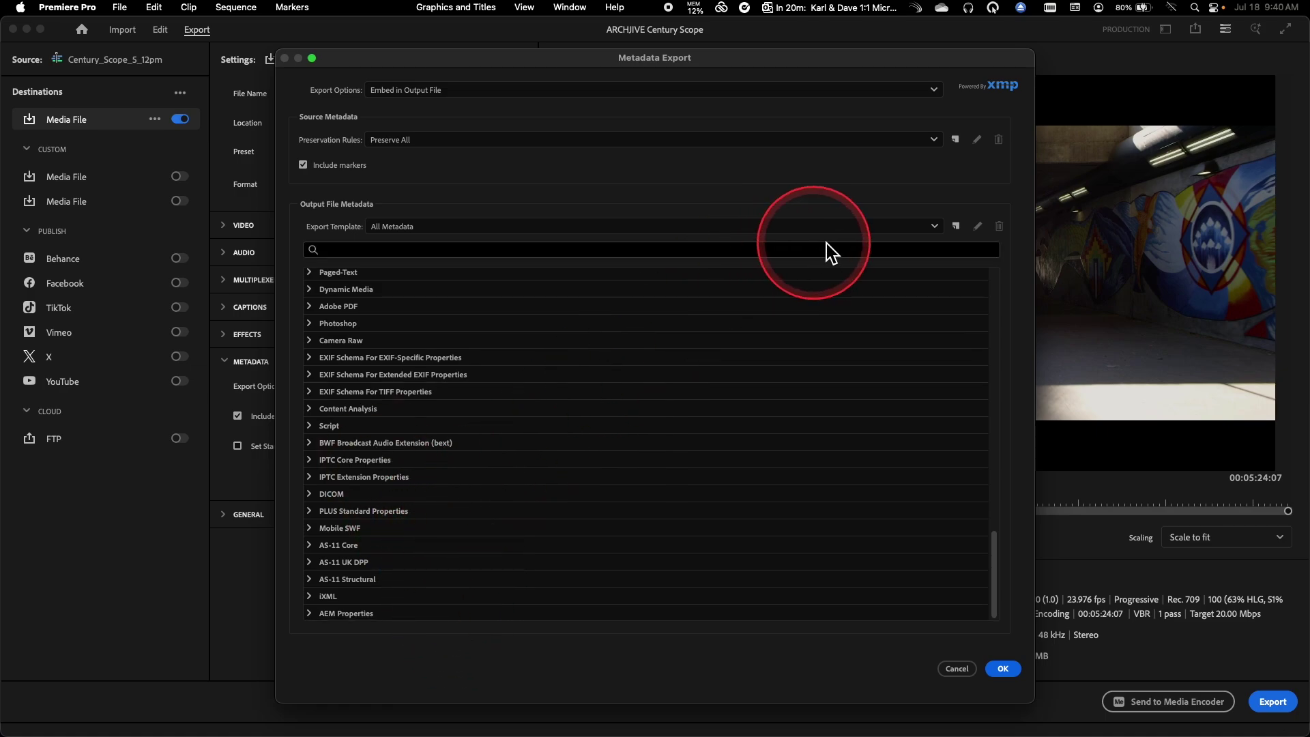
left_click(936, 228)
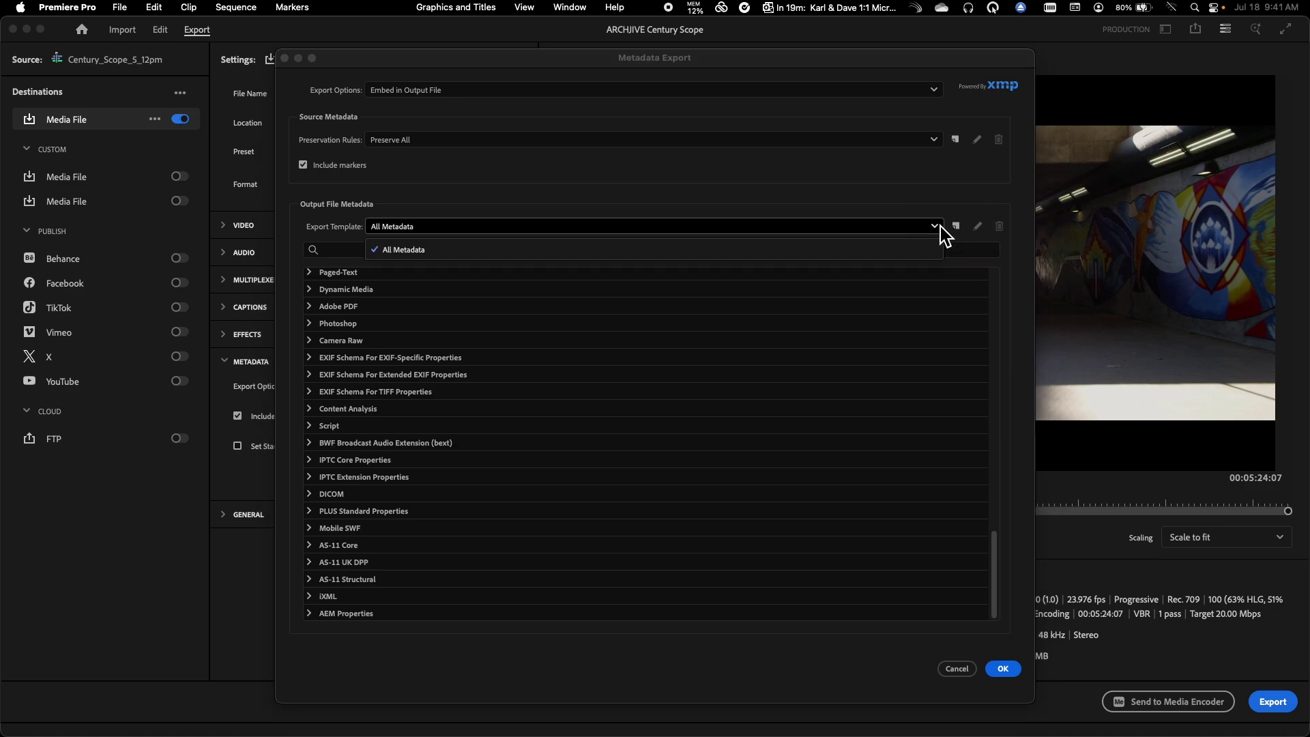
Create a new export template with all groups disabled, name it 'Disable All', and save it.
left_click(956, 226)
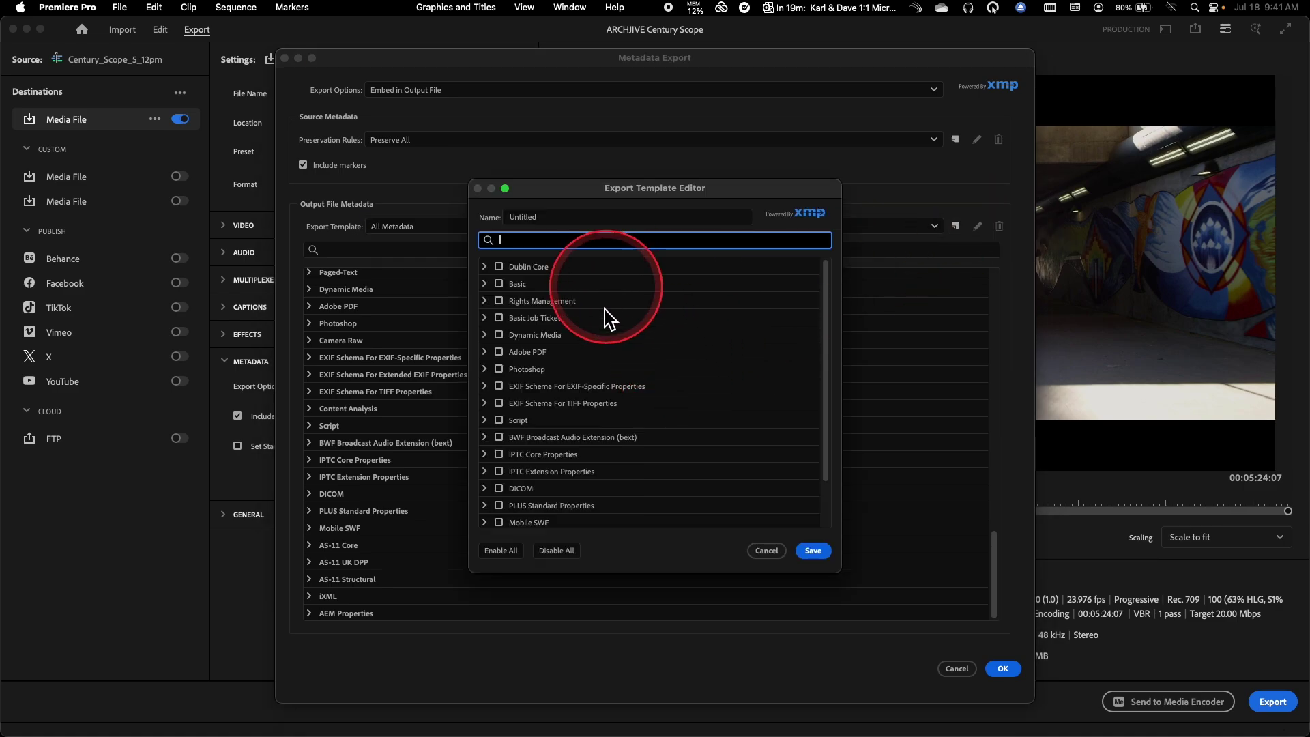
left_click(550, 556)
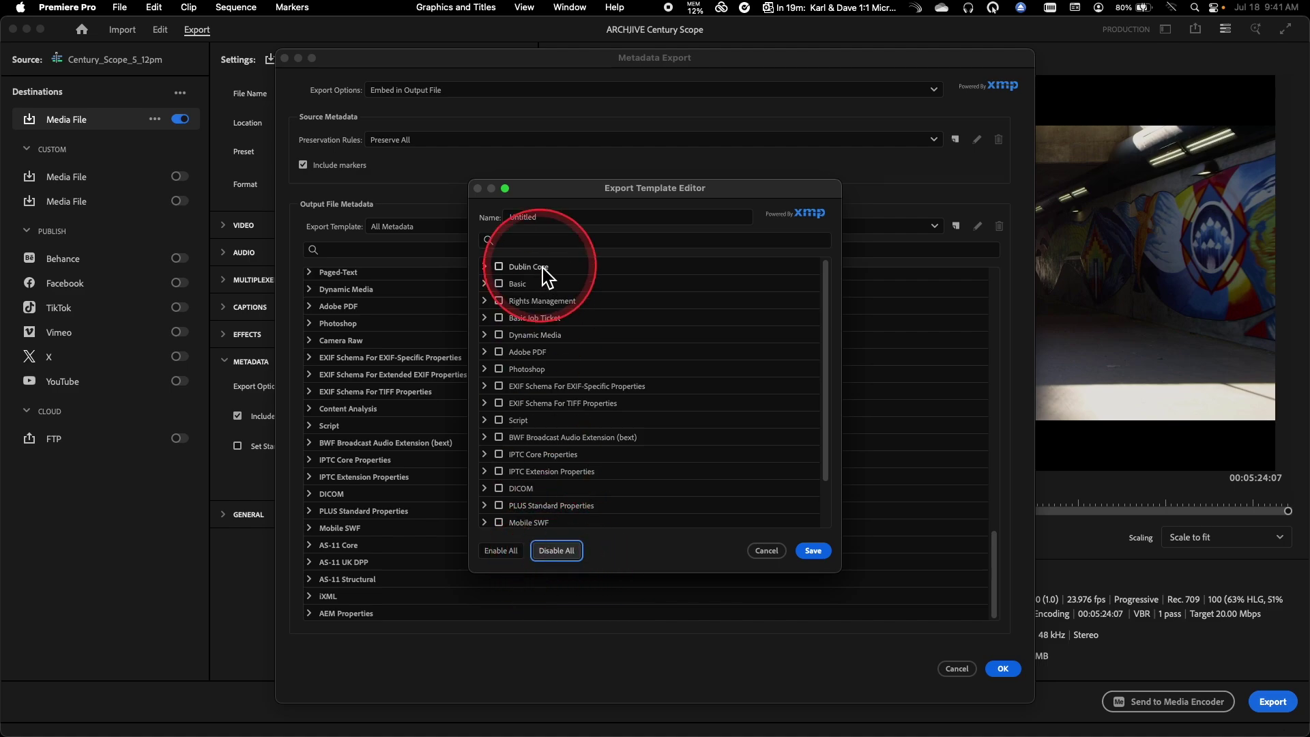
left_click(552, 219)
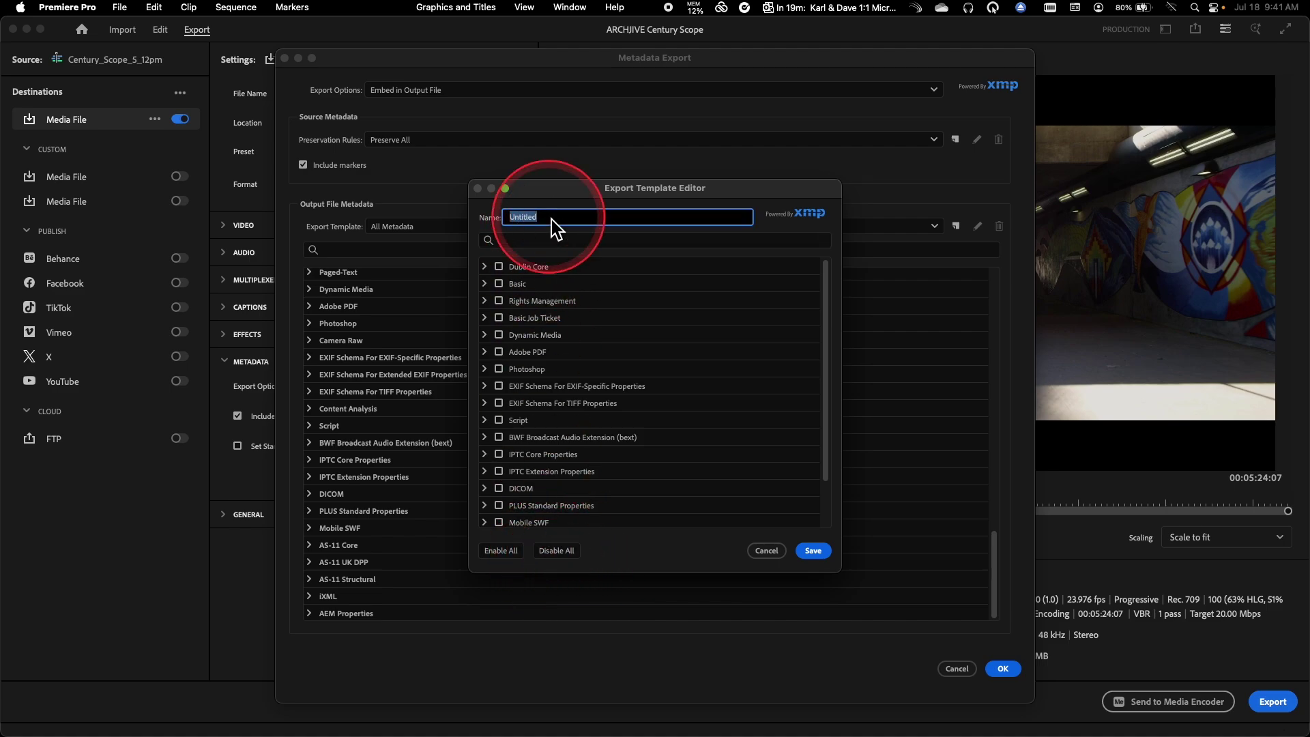
type("Disa")
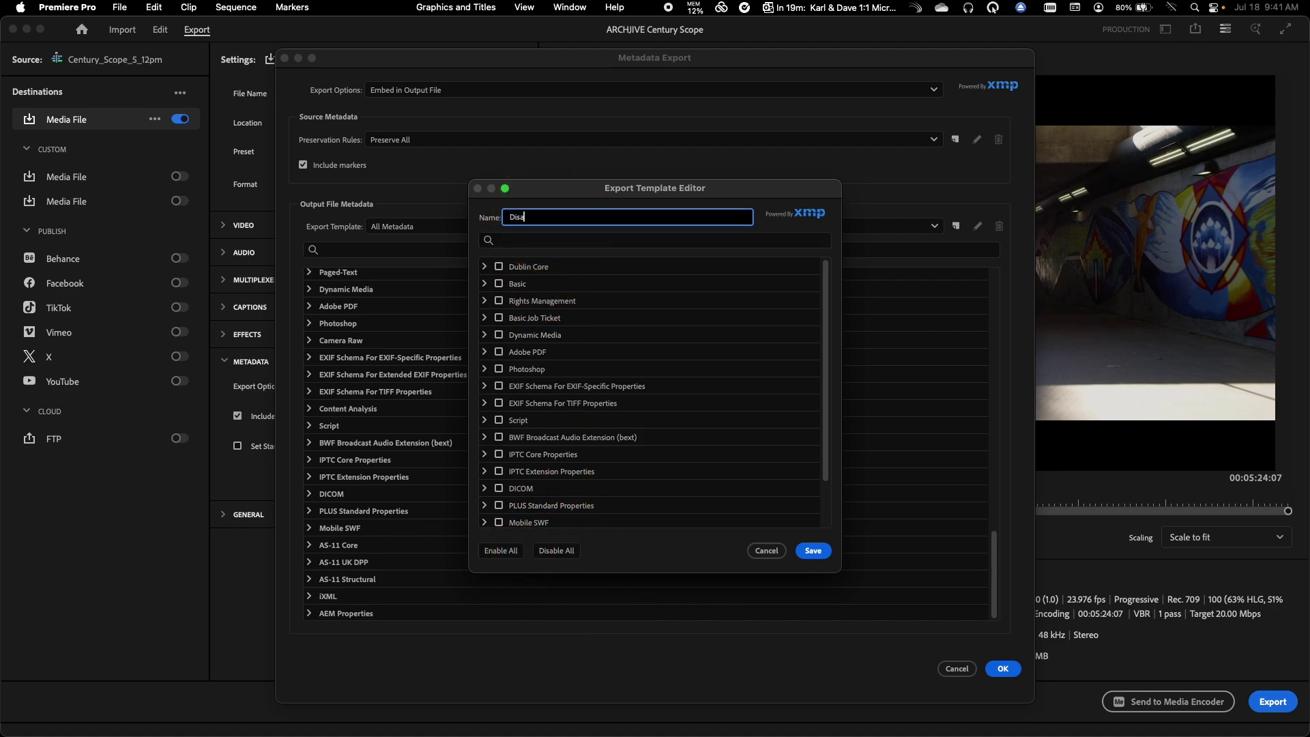
type("ble")
left_click(547, 217)
type("All")
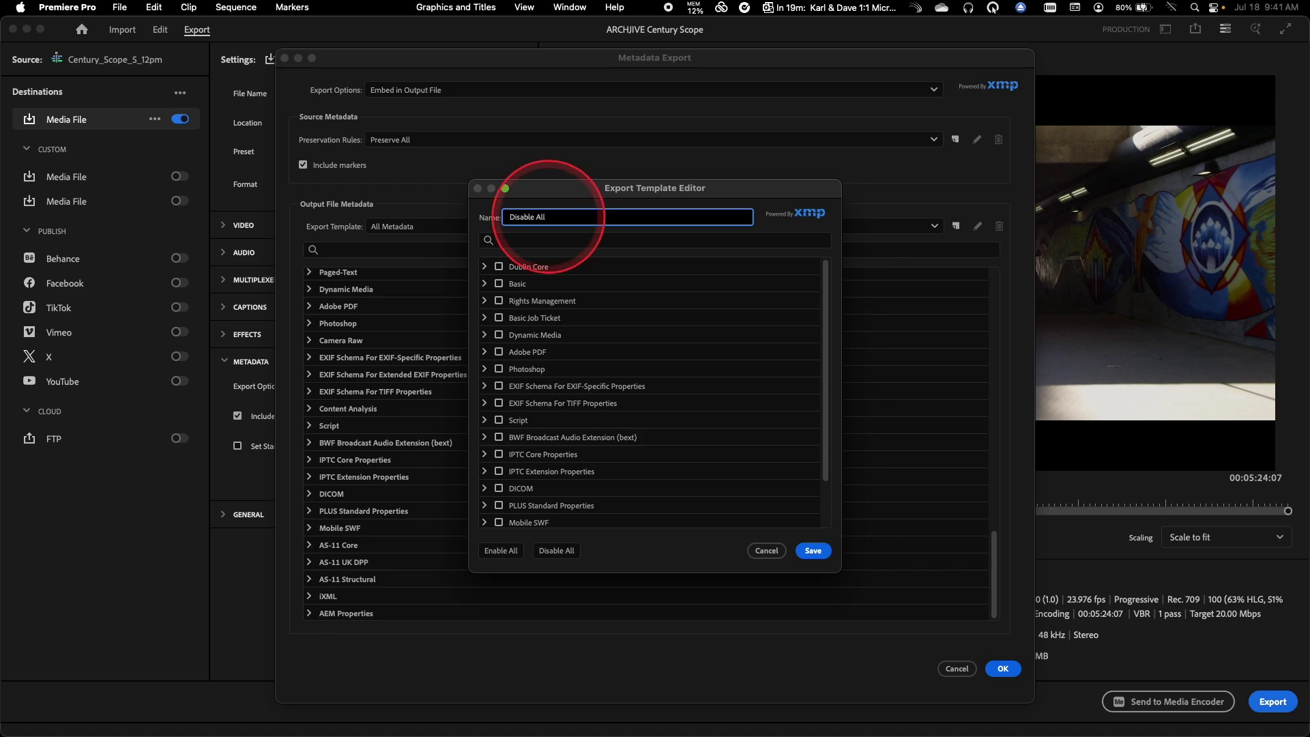
left_click(813, 551)
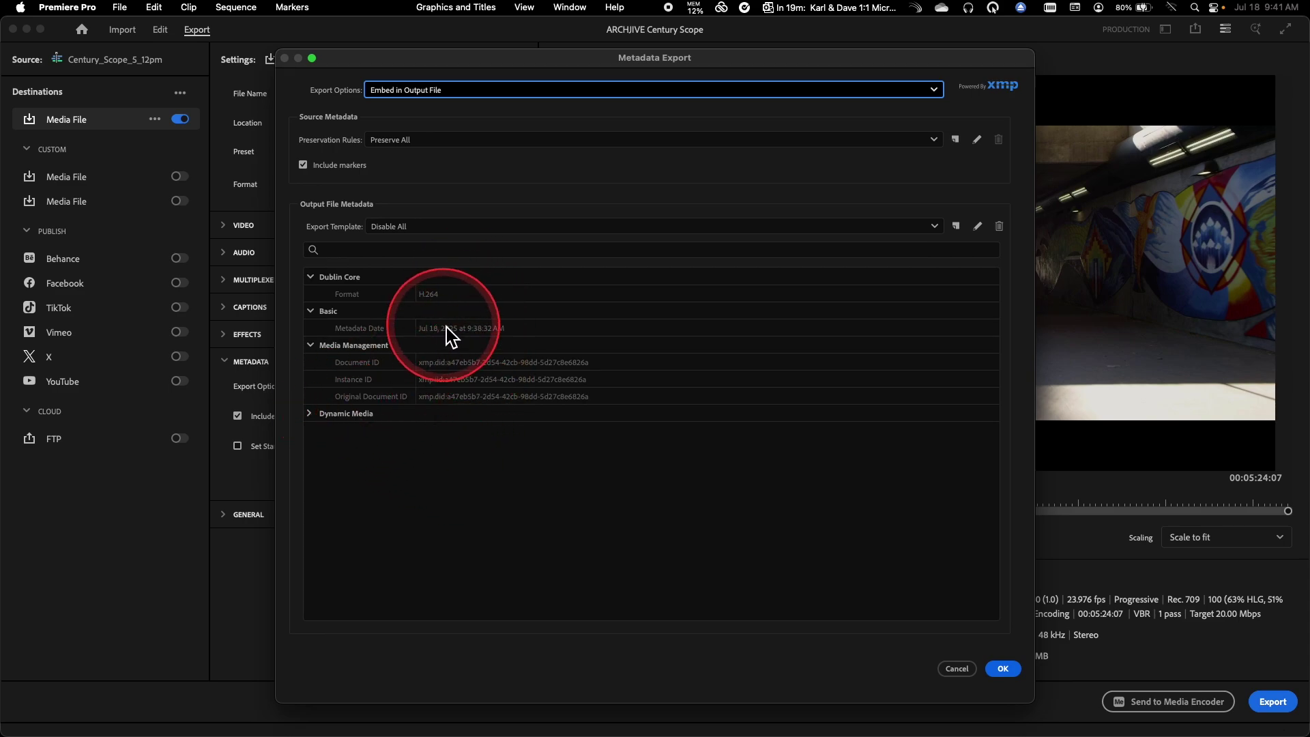
Expand Dynamic Media to show 23.976024 fps, 48000 16Int stereo audio and 00:00:00:00 timecode.
left_click(311, 413)
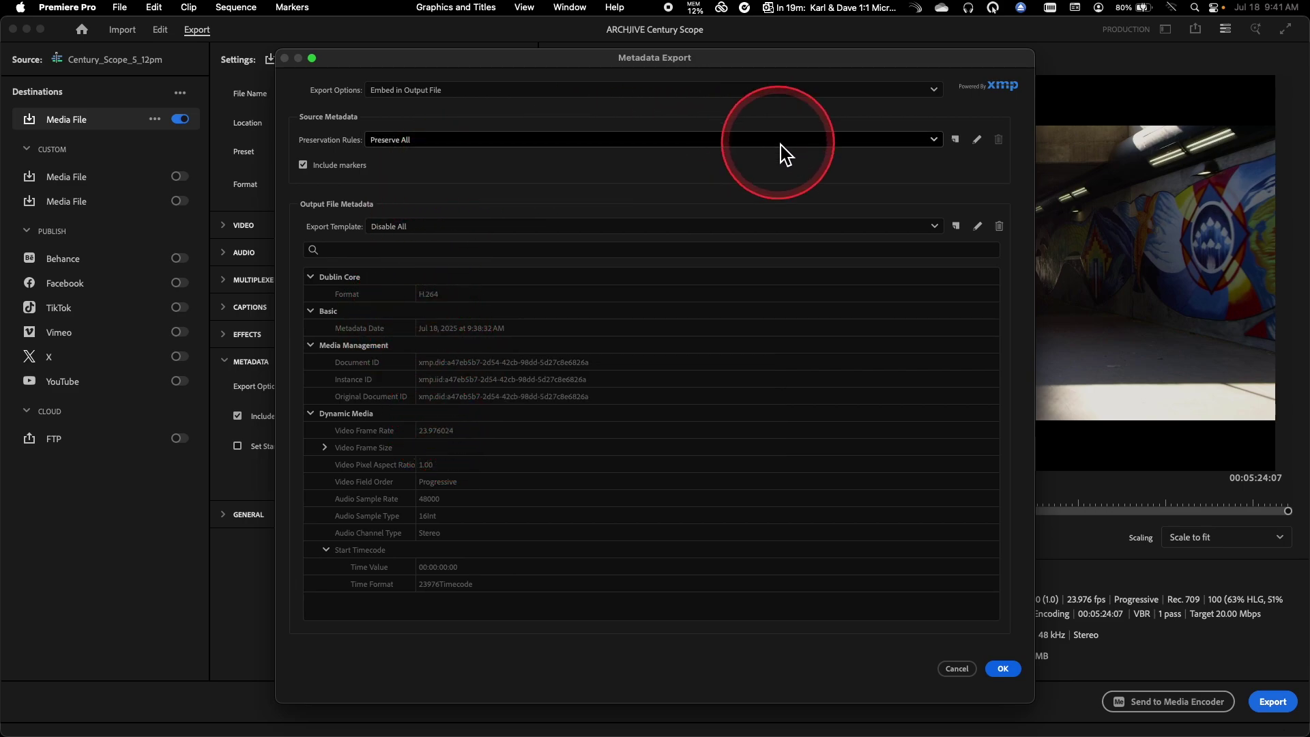
Set Preservation Rules to Exclude All, uncheck Include markers, and confirm with OK.
left_click(934, 140)
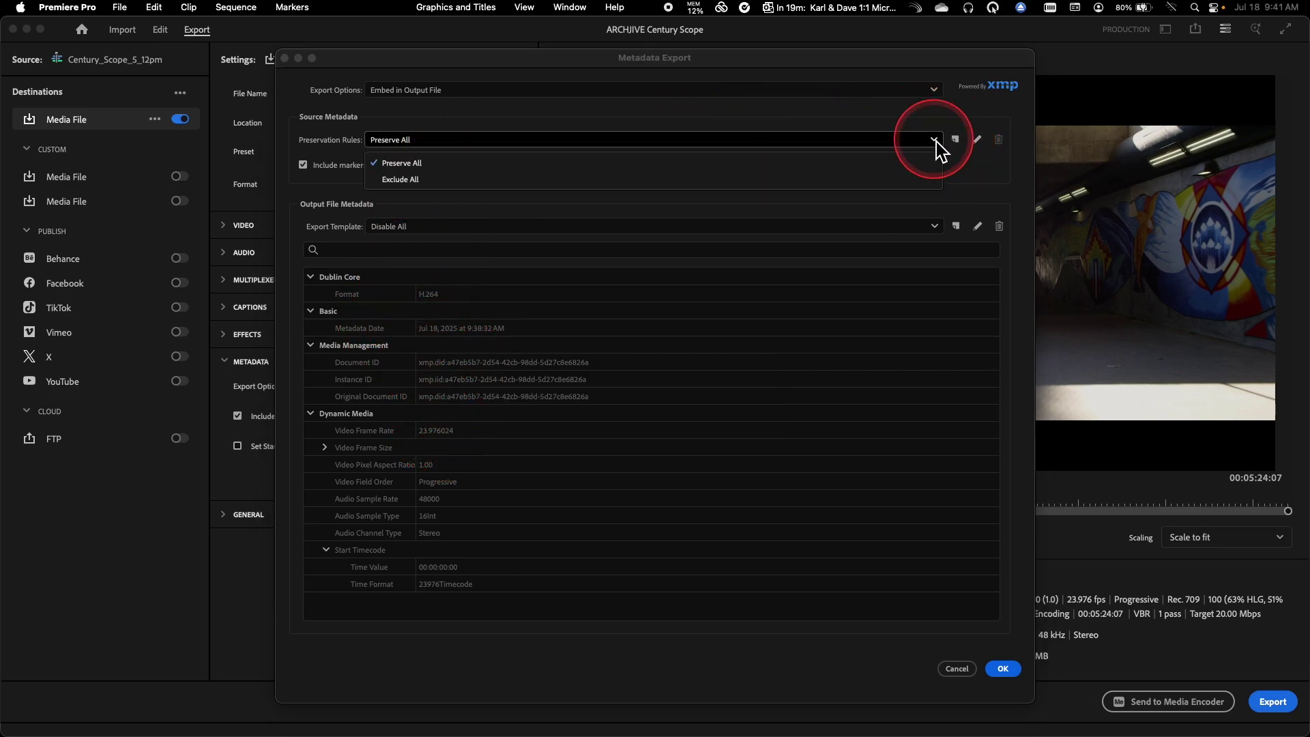
left_click(406, 180)
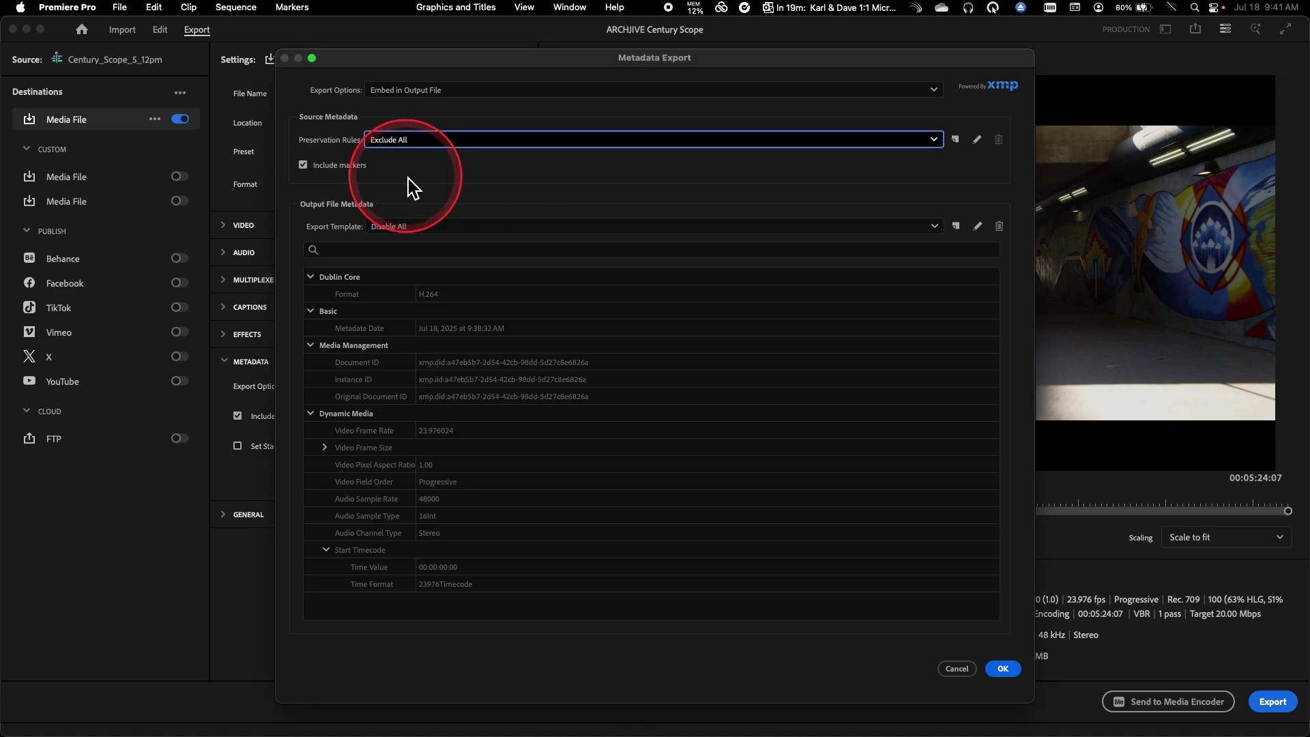
left_click(304, 167)
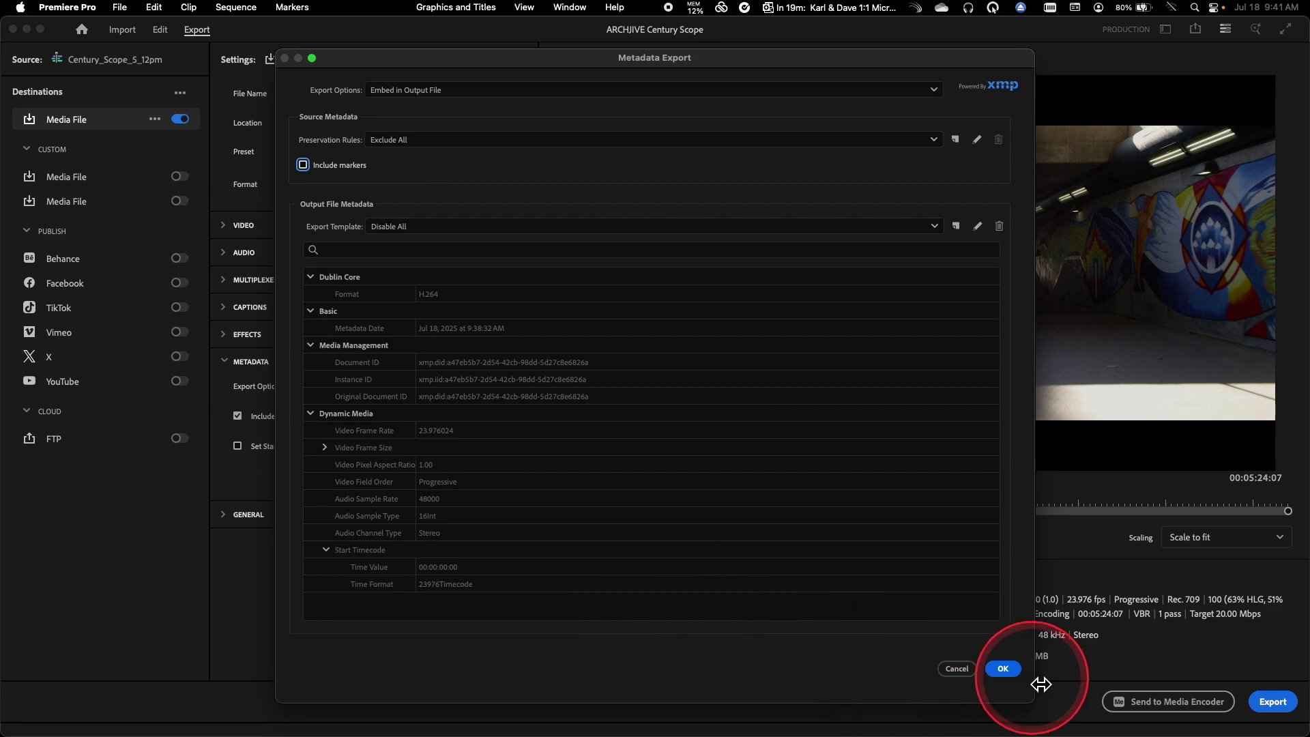
left_click(1005, 669)
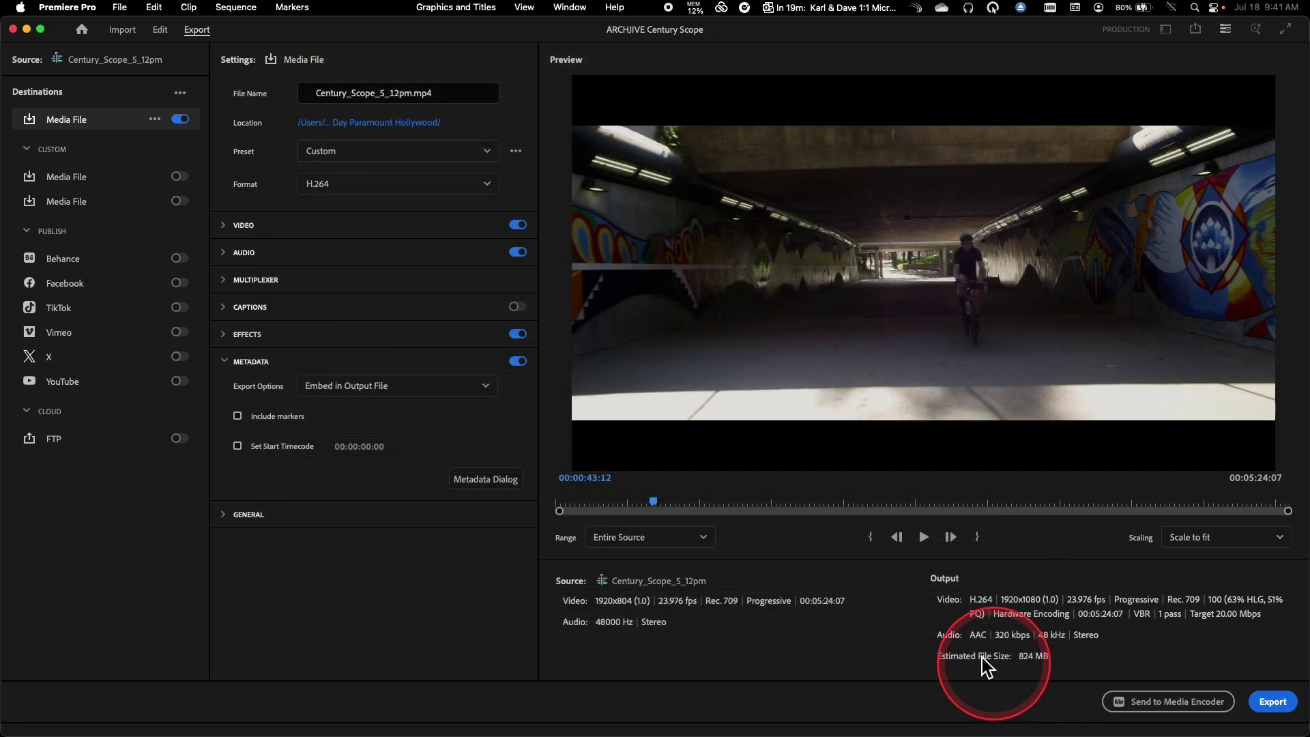